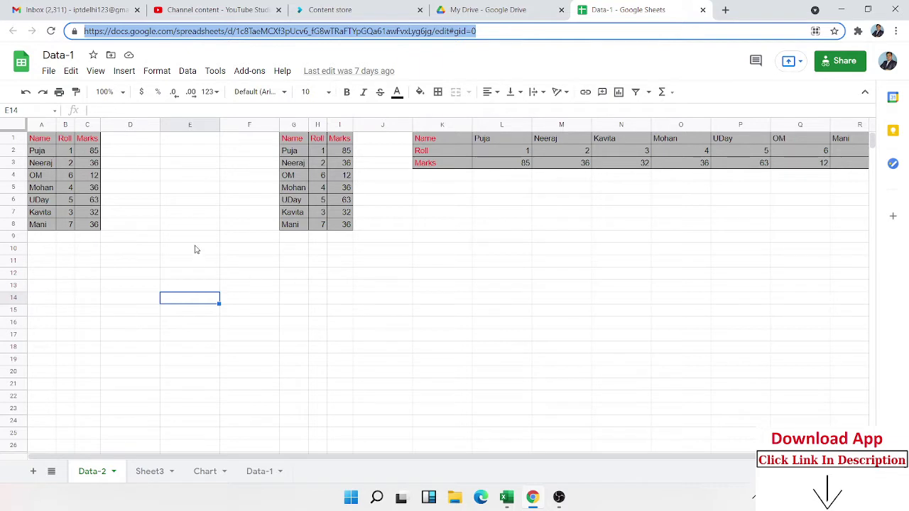
Step: Select the Name, Roll and Marks table in G1:I8 and bring up the Insert menu
{"action": "left_click", "coordinate": [297, 142]}
{"action": "key", "text": "shift+Right"}
{"action": "key", "text": "shift+Right"}
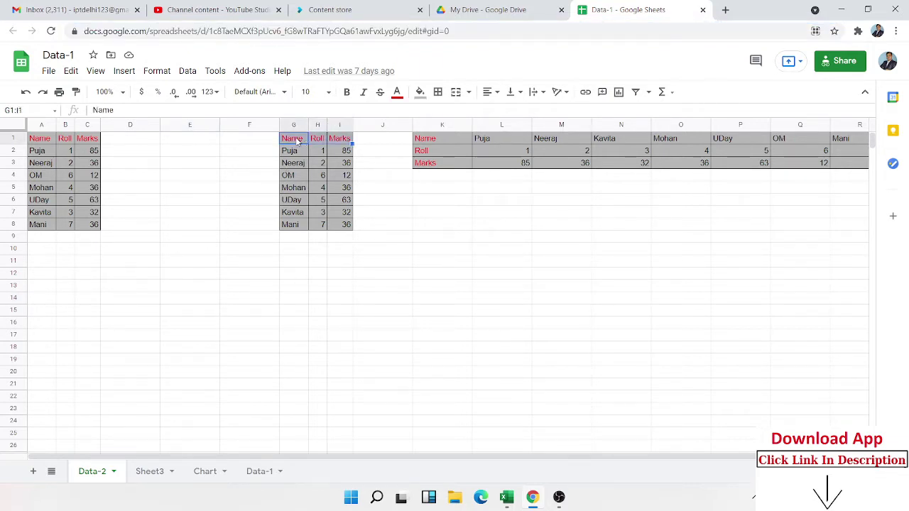
{"action": "key", "text": "shift+Down"}
{"action": "key", "text": "shift+Down"}
{"action": "key", "text": "shift+Down"}
{"action": "key", "text": "shift+Down"}
{"action": "key", "text": "shift+Down"}
{"action": "key", "text": "shift+Down"}
{"action": "key", "text": "shift+Down"}
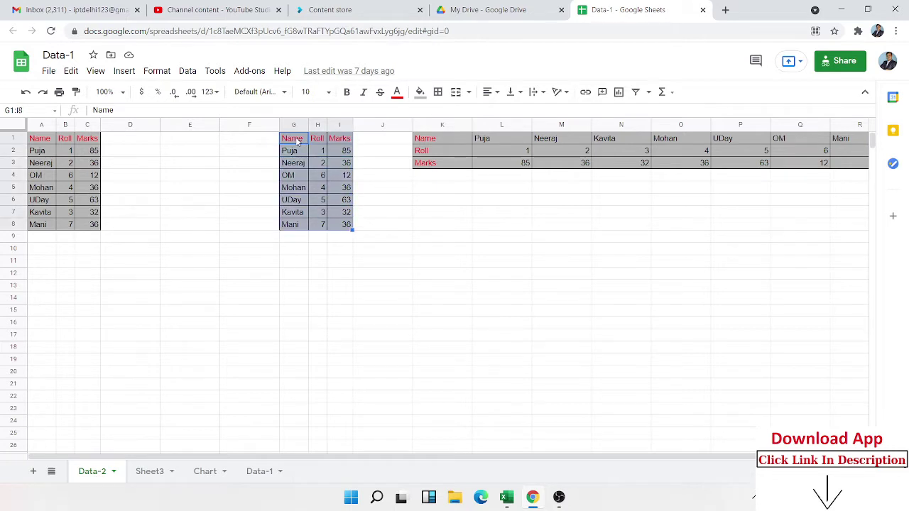
{"action": "left_click", "coordinate": [123, 71]}
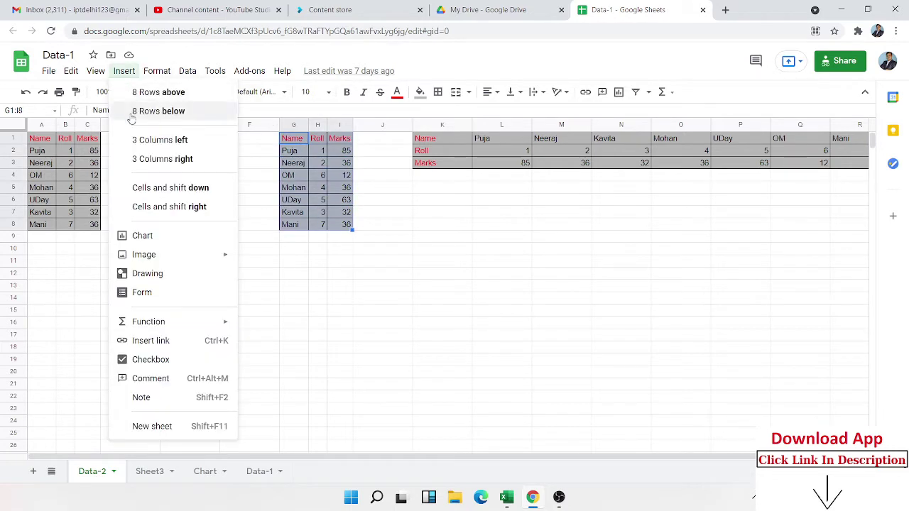
{"action": "left_click", "coordinate": [151, 235]}
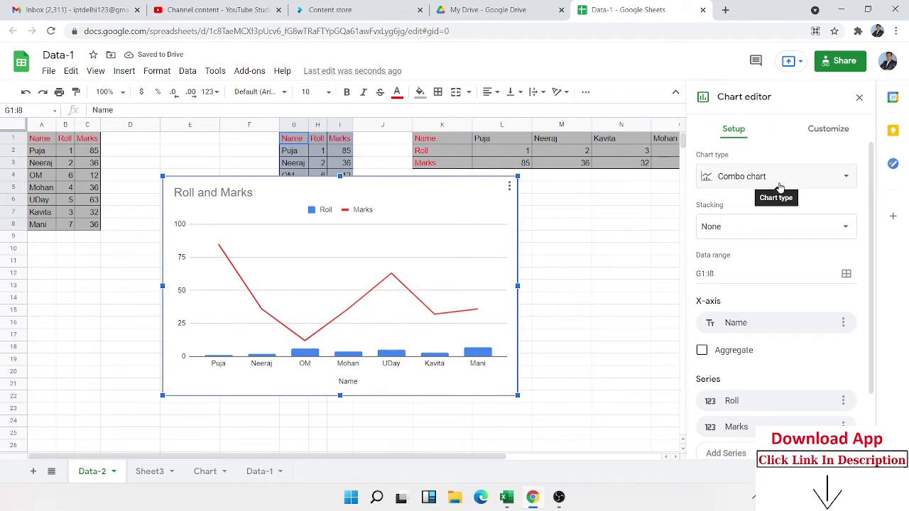
{"action": "left_click", "coordinate": [795, 176]}
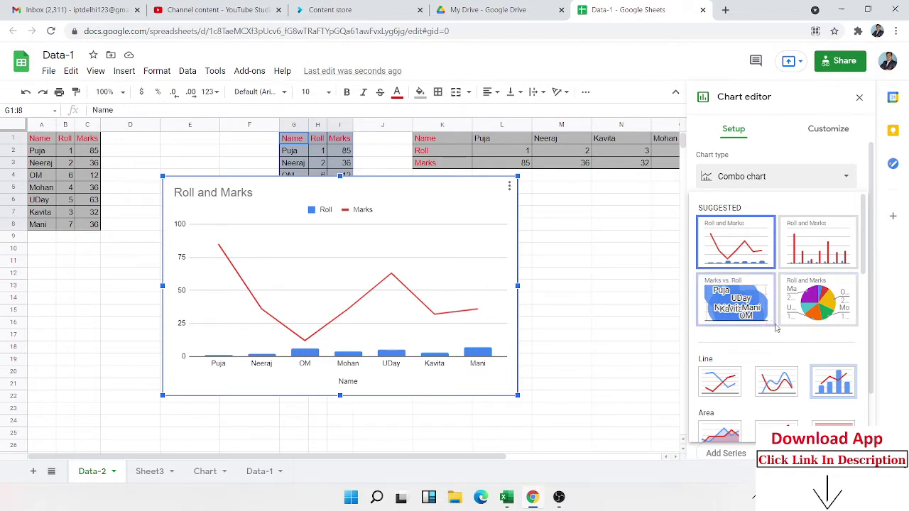
{"action": "scroll", "coordinate": [759, 330], "scroll_direction": "down", "scroll_amount": 3}
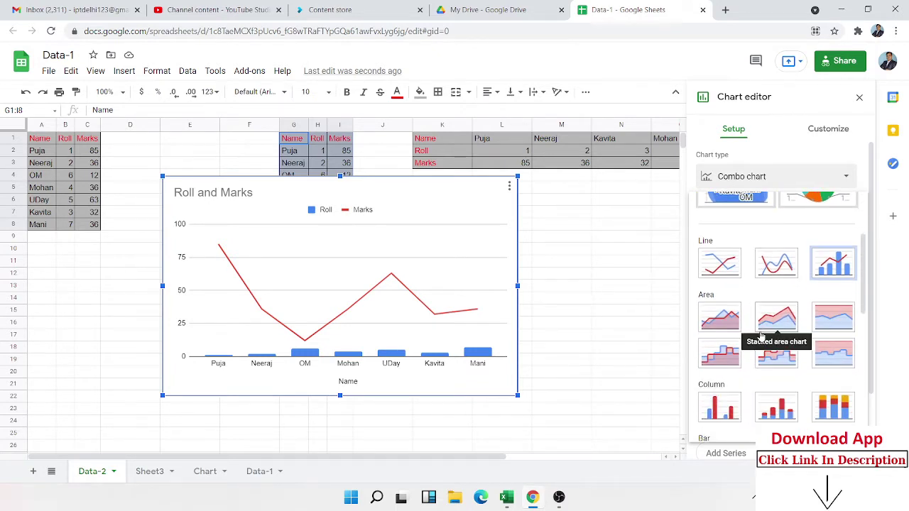
{"action": "left_click", "coordinate": [505, 243]}
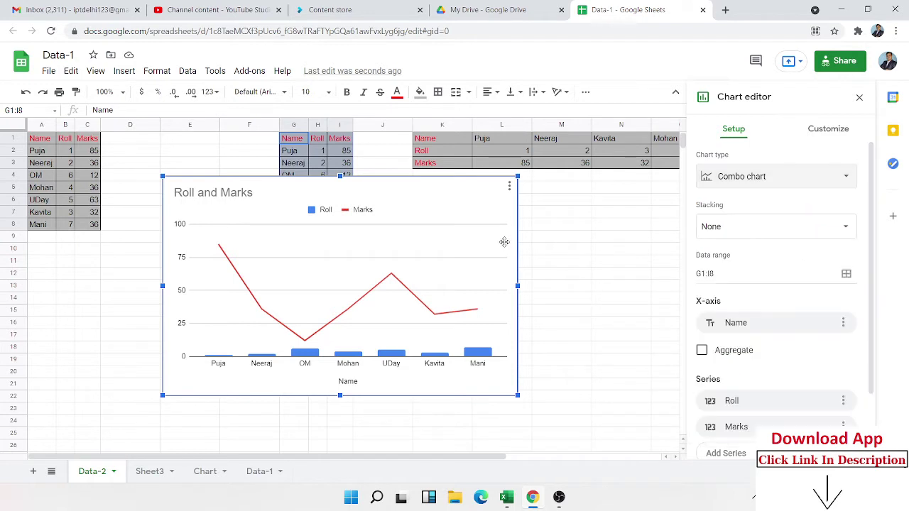
{"action": "left_click", "coordinate": [504, 243]}
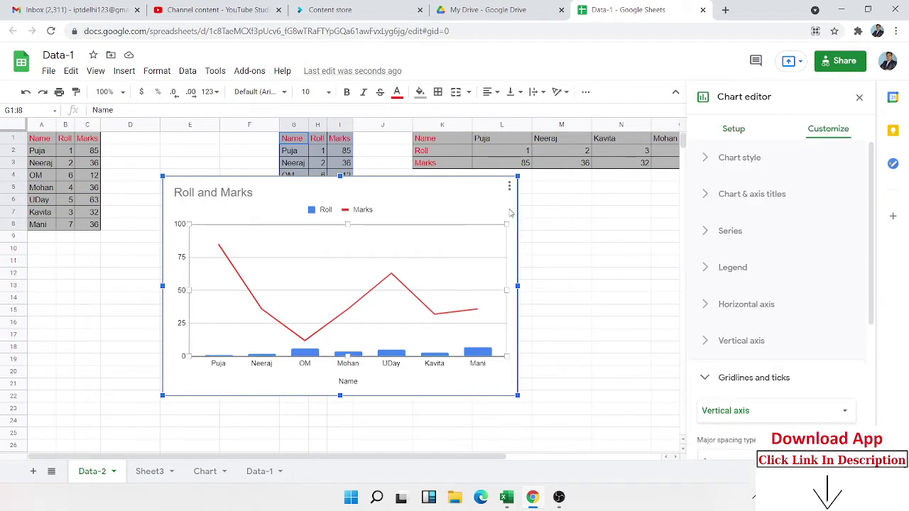
{"action": "key", "text": "Delete"}
{"action": "left_click", "coordinate": [387, 250]}
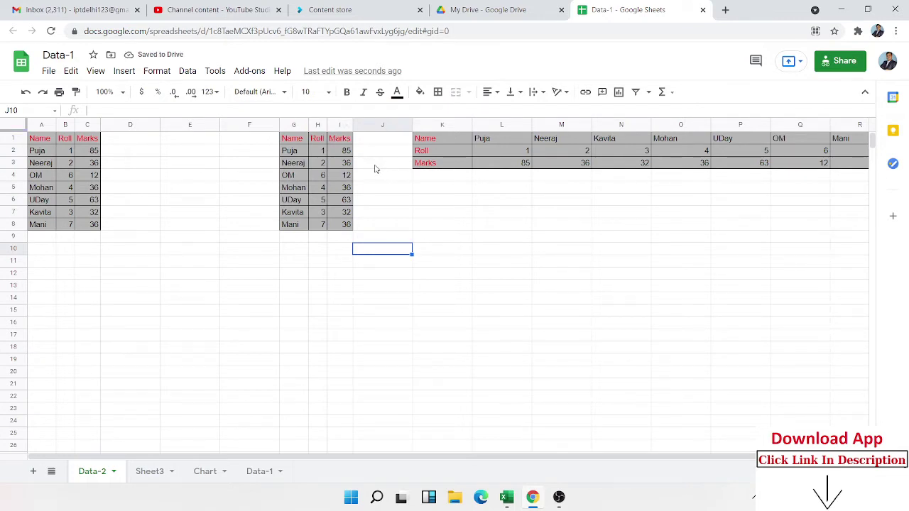
Step: Select the Name column G1:G8 plus the Marks column I1:I8, skipping the Roll column
{"action": "left_click", "coordinate": [398, 203]}
{"action": "left_click", "coordinate": [336, 188]}
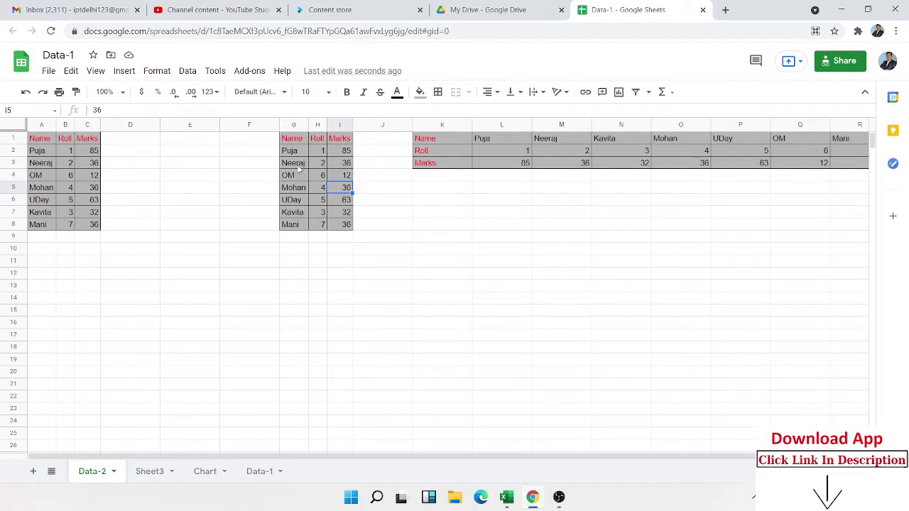
{"action": "double_click", "coordinate": [324, 125]}
{"action": "left_click_drag", "start_coordinate": [302, 144], "coordinate": [308, 226]}
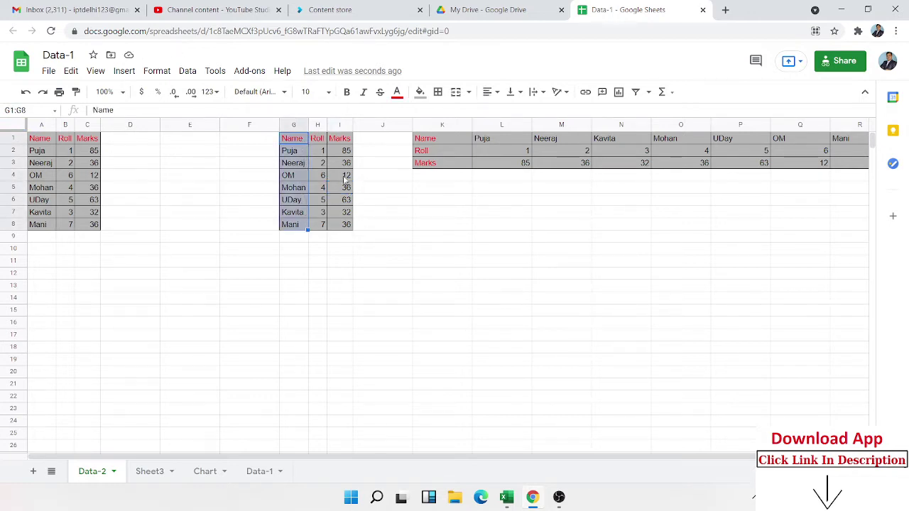
{"action": "left_click_drag", "start_coordinate": [343, 139], "coordinate": [349, 229], "text": "ctrl"}
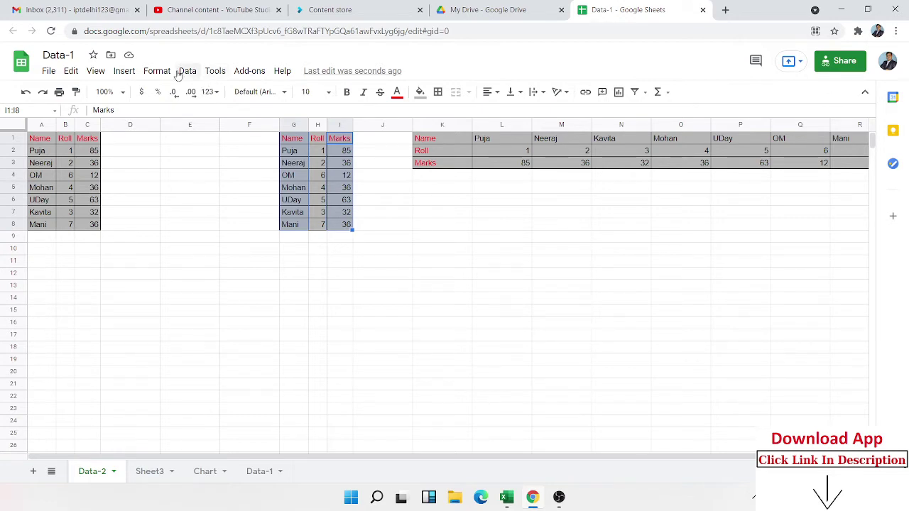
Step: Insert a chart of Marks by Name and move it below the data tables
{"action": "left_click", "coordinate": [124, 71]}
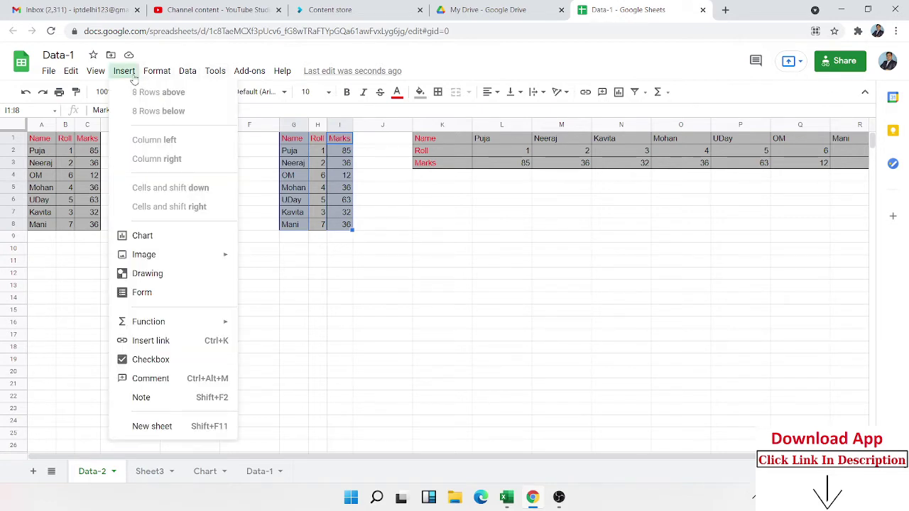
{"action": "left_click", "coordinate": [183, 236]}
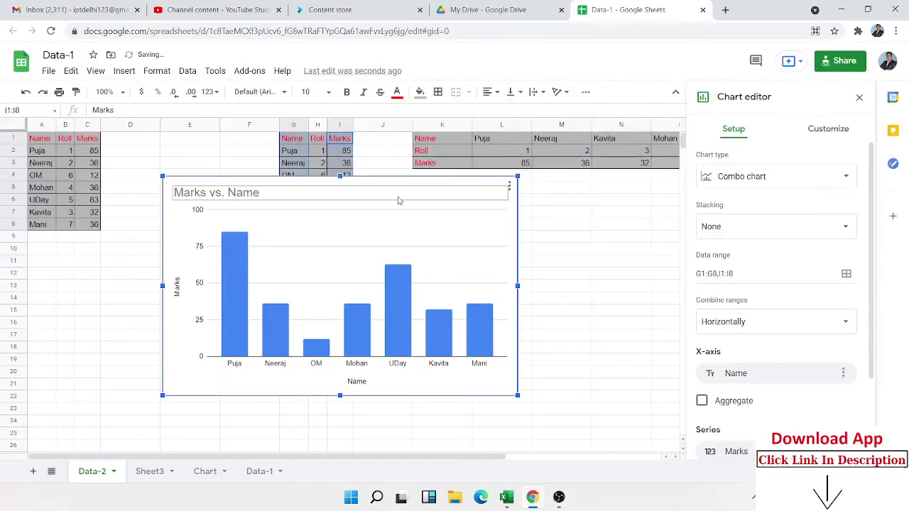
{"action": "mouse_move", "coordinate": [175, 235]}
{"action": "left_mouse_down"}
{"action": "mouse_move", "coordinate": [306, 294]}
{"action": "mouse_move", "coordinate": [168, 260]}
{"action": "left_mouse_up"}
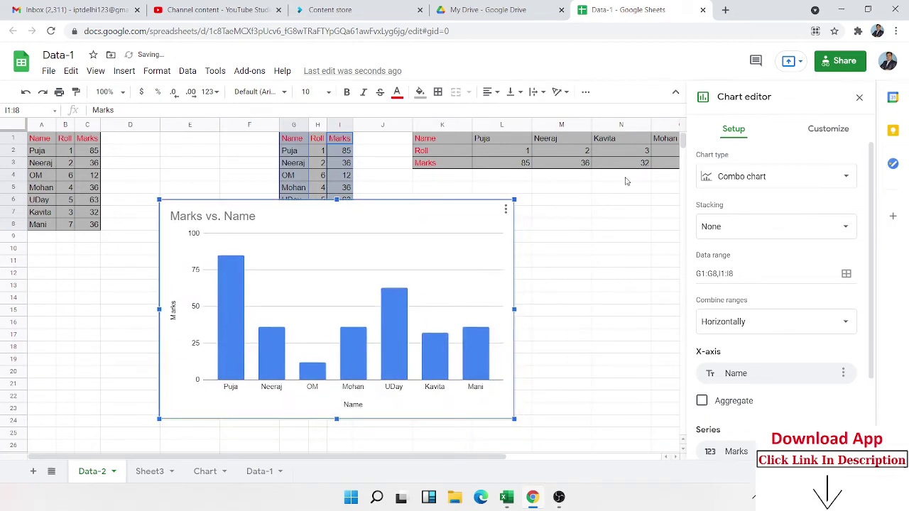
Step: Change the chart type to Column chart, then browse the other chart types
{"action": "left_click", "coordinate": [728, 178]}
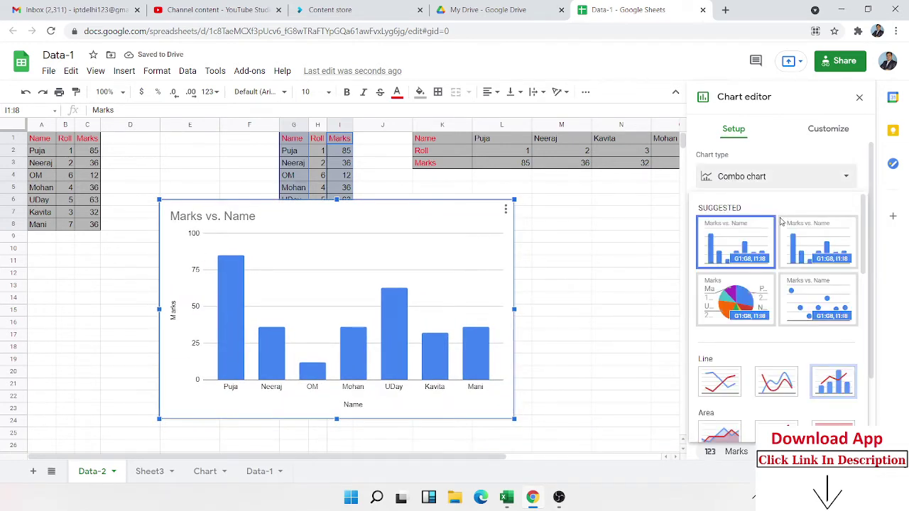
{"action": "left_click", "coordinate": [800, 256]}
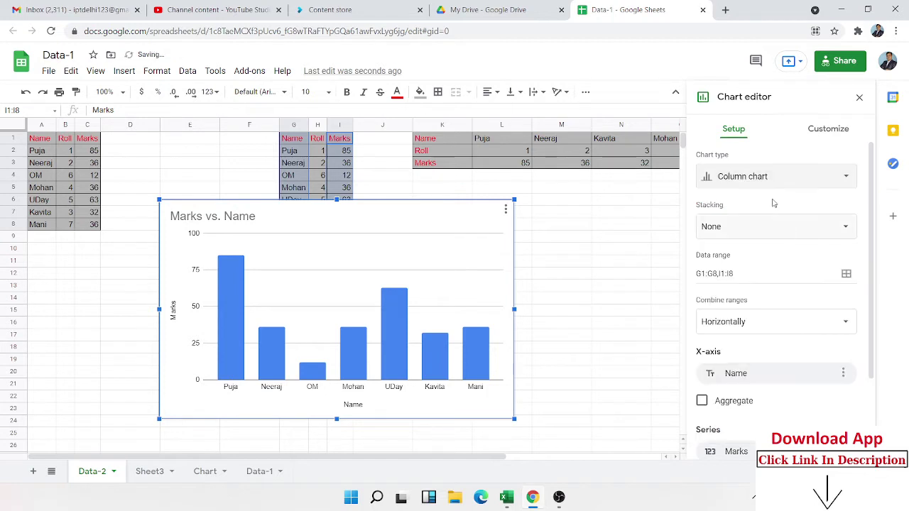
{"action": "left_click", "coordinate": [767, 182]}
{"action": "scroll", "coordinate": [789, 326], "scroll_direction": "down", "scroll_amount": 3}
{"action": "scroll", "coordinate": [788, 325], "scroll_direction": "down", "scroll_amount": 3}
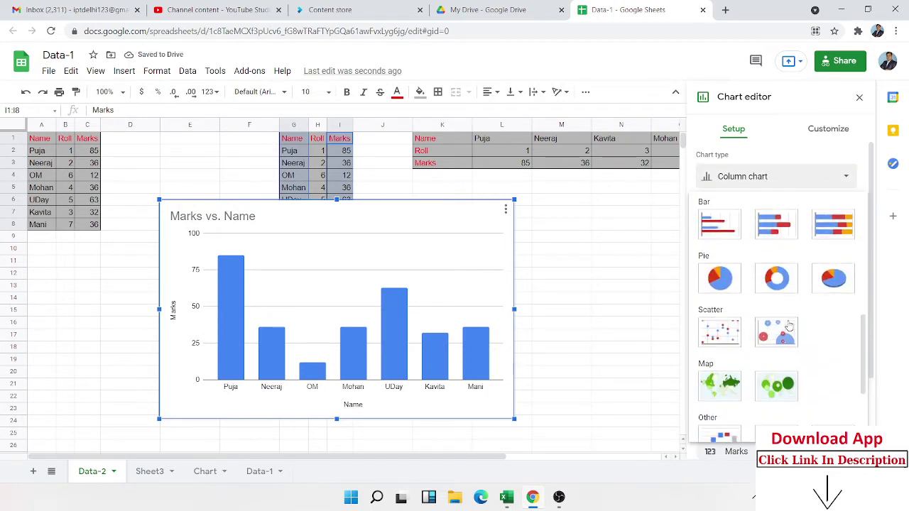
{"action": "scroll", "coordinate": [788, 325], "scroll_direction": "up", "scroll_amount": 2}
{"action": "scroll", "coordinate": [788, 325], "scroll_direction": "up", "scroll_amount": 2}
{"action": "scroll", "coordinate": [787, 321], "scroll_direction": "up", "scroll_amount": 1}
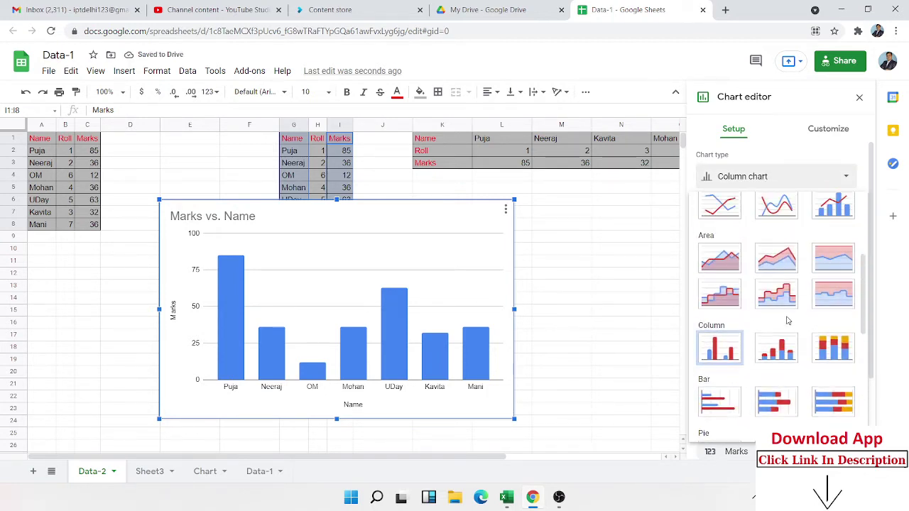
{"action": "scroll", "coordinate": [786, 321], "scroll_direction": "up", "scroll_amount": 3}
{"action": "scroll", "coordinate": [778, 315], "scroll_direction": "down", "scroll_amount": 1}
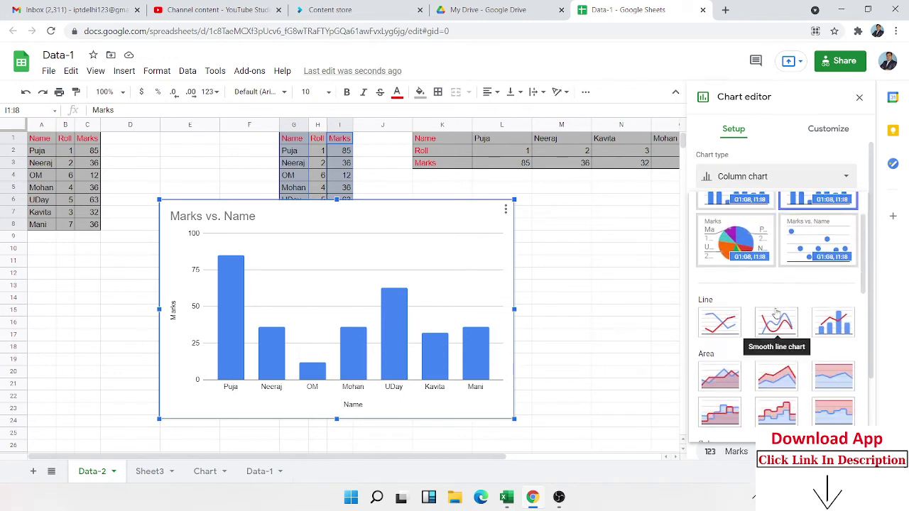
{"action": "scroll", "coordinate": [777, 316], "scroll_direction": "down", "scroll_amount": 2}
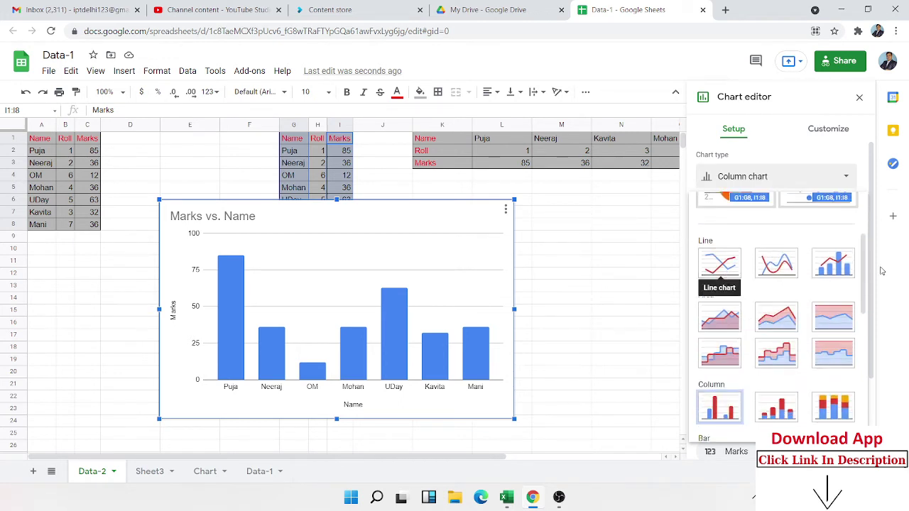
{"action": "scroll", "coordinate": [835, 274], "scroll_direction": "down", "scroll_amount": 2}
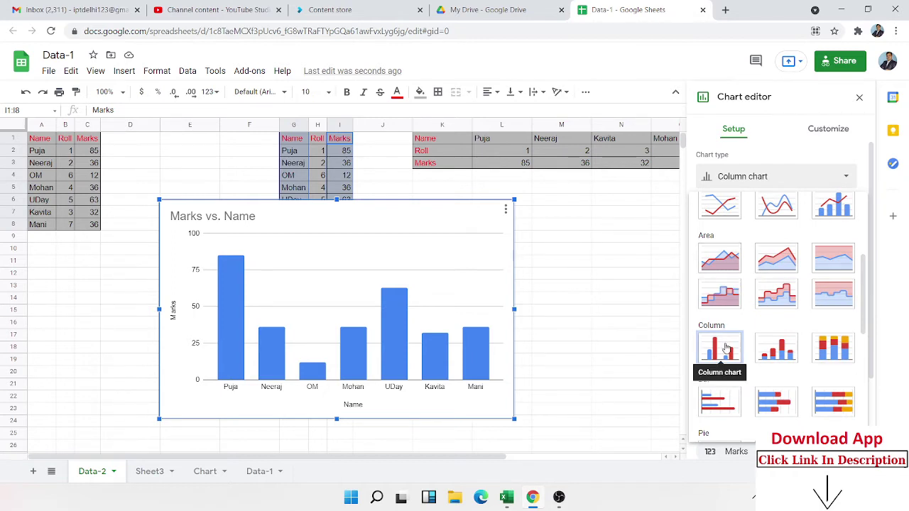
{"action": "scroll", "coordinate": [817, 344], "scroll_direction": "down", "scroll_amount": 4}
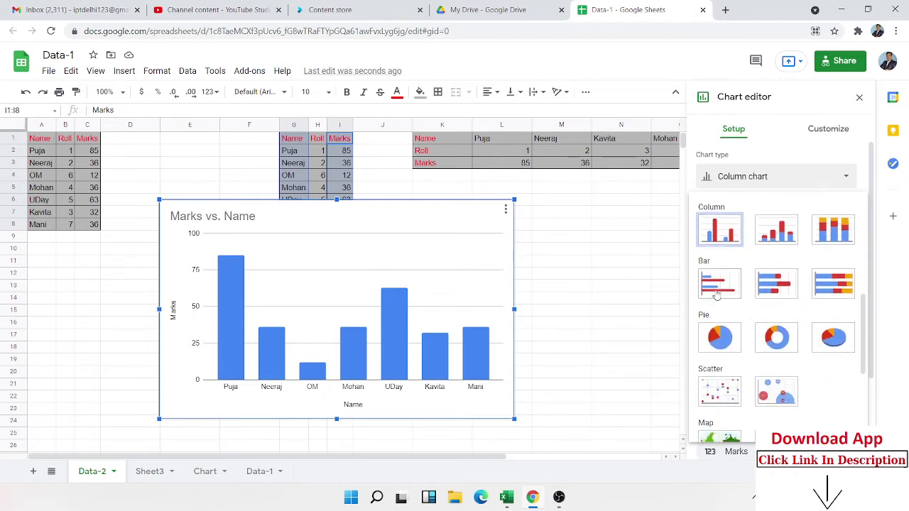
{"action": "scroll", "coordinate": [865, 298], "scroll_direction": "down", "scroll_amount": 2}
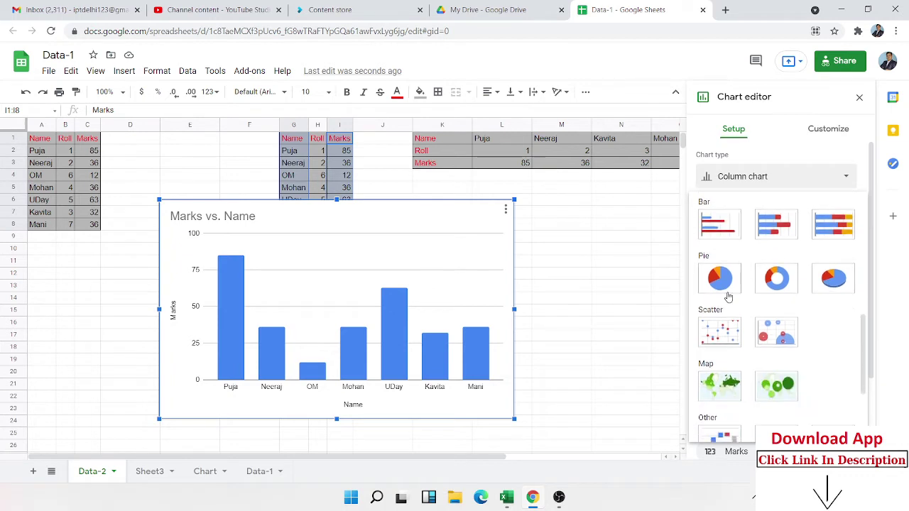
{"action": "scroll", "coordinate": [835, 291], "scroll_direction": "down", "scroll_amount": 4}
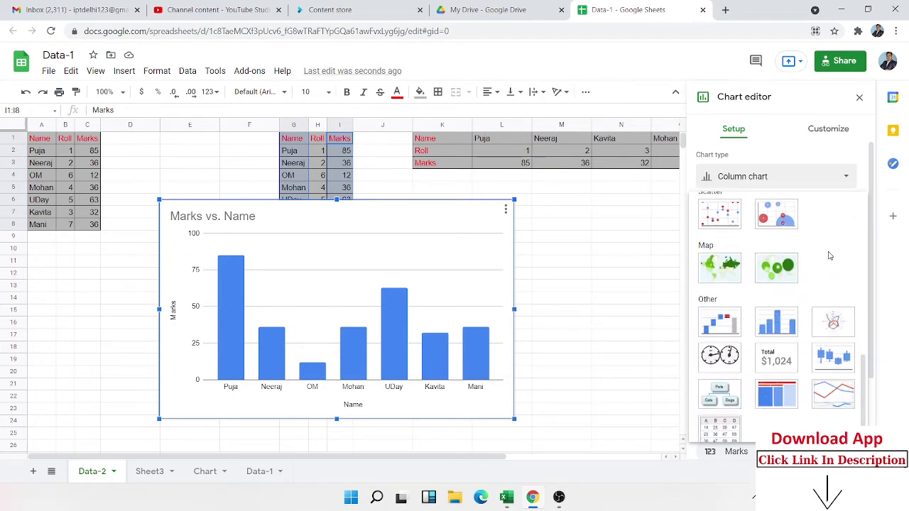
{"action": "scroll", "coordinate": [795, 287], "scroll_direction": "down", "scroll_amount": 1}
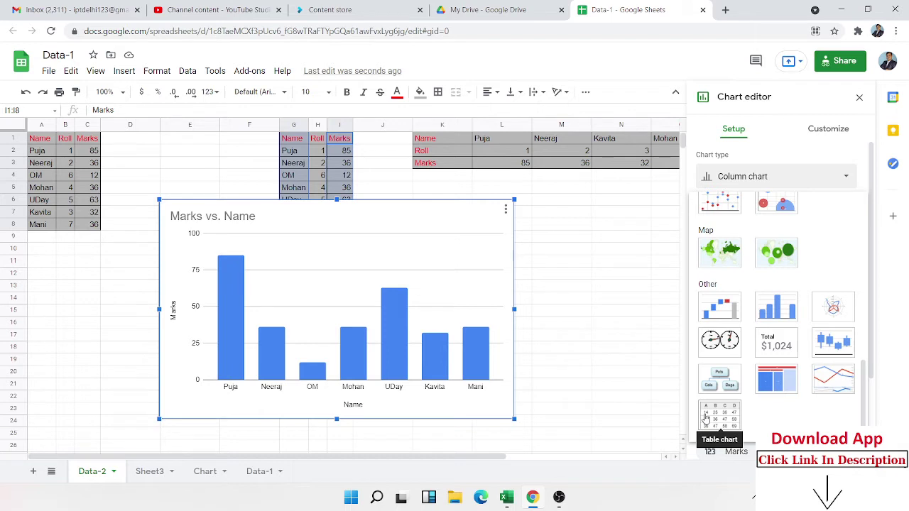
Step: Turn the chart into a table chart, then browse the line, area and column chart types
{"action": "left_click", "coordinate": [706, 419]}
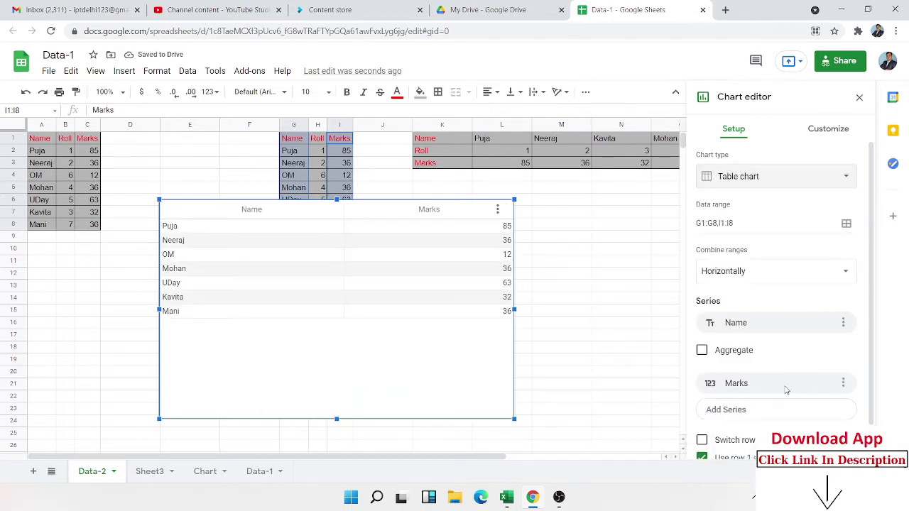
{"action": "left_click", "coordinate": [719, 183]}
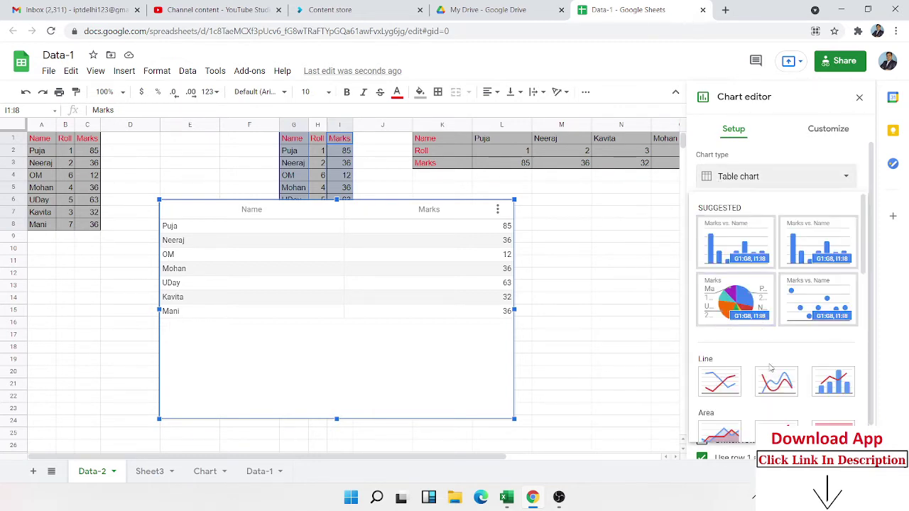
{"action": "scroll", "coordinate": [763, 359], "scroll_direction": "down", "scroll_amount": 2}
{"action": "scroll", "coordinate": [763, 360], "scroll_direction": "up", "scroll_amount": 2}
{"action": "scroll", "coordinate": [763, 360], "scroll_direction": "down", "scroll_amount": 2}
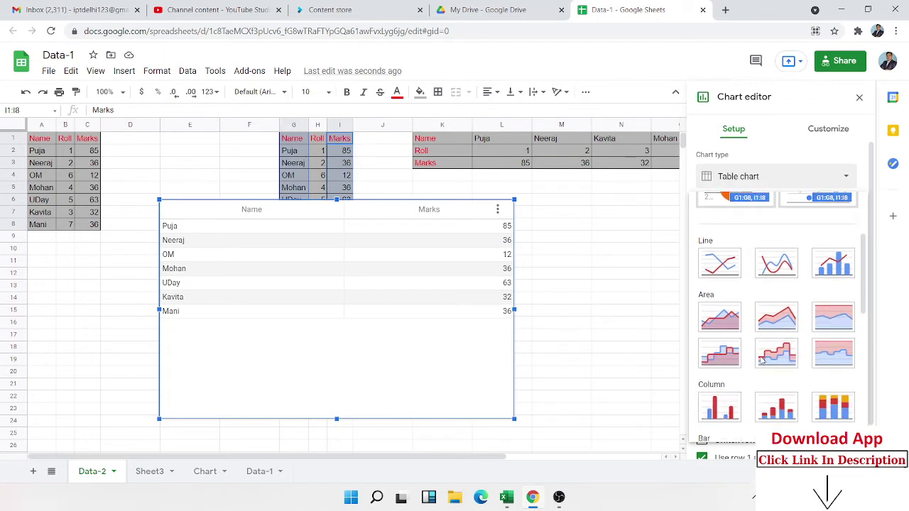
{"action": "scroll", "coordinate": [762, 362], "scroll_direction": "up", "scroll_amount": 2}
{"action": "scroll", "coordinate": [762, 365], "scroll_direction": "down", "scroll_amount": 2}
{"action": "scroll", "coordinate": [762, 371], "scroll_direction": "down", "scroll_amount": 2}
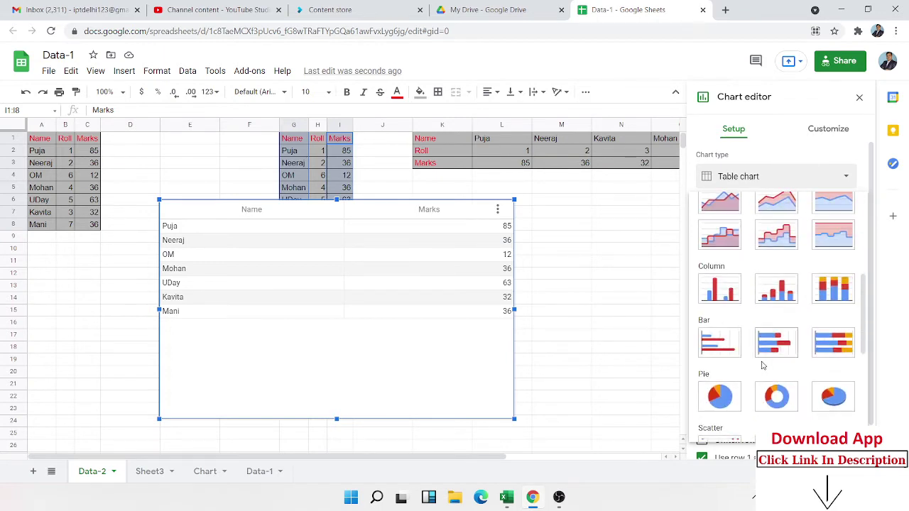
{"action": "scroll", "coordinate": [763, 366], "scroll_direction": "up", "scroll_amount": 2}
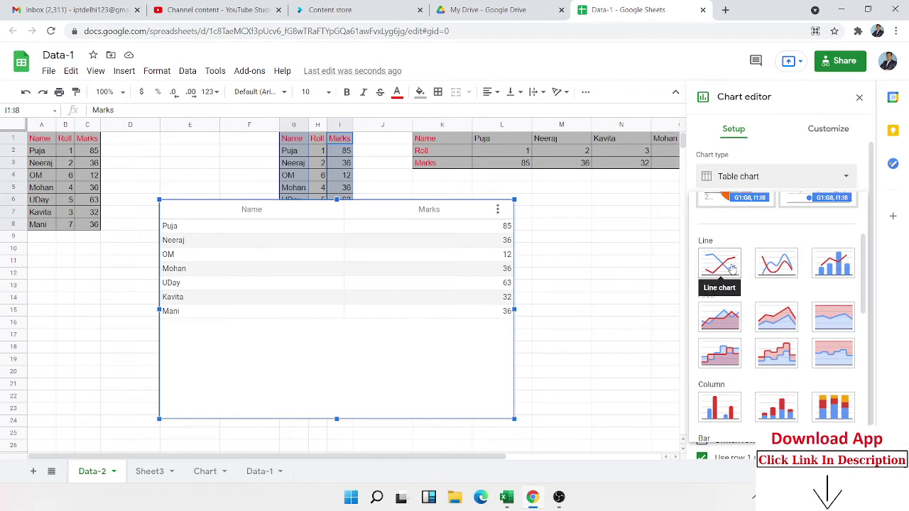
Step: Switch the chart to a line chart, trying straight and smooth lines and ending on Smooth line
{"action": "left_click", "coordinate": [731, 268]}
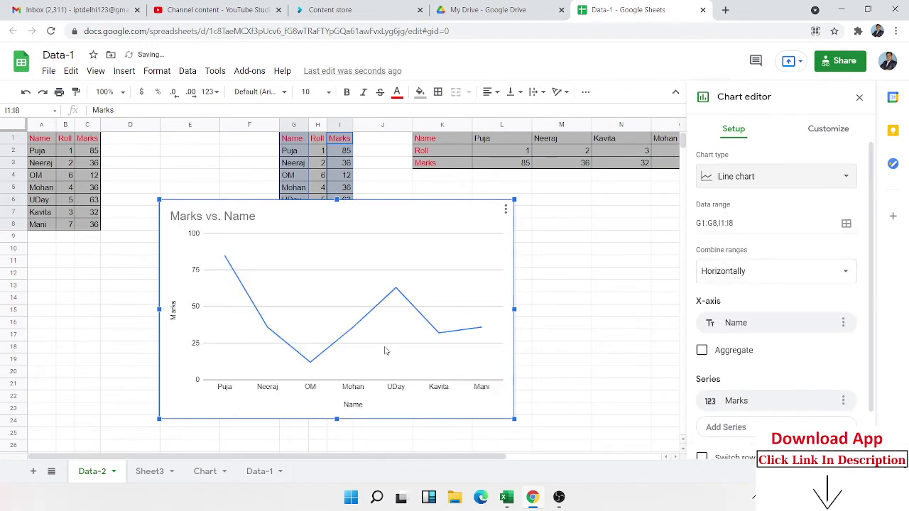
{"action": "left_click", "coordinate": [720, 182]}
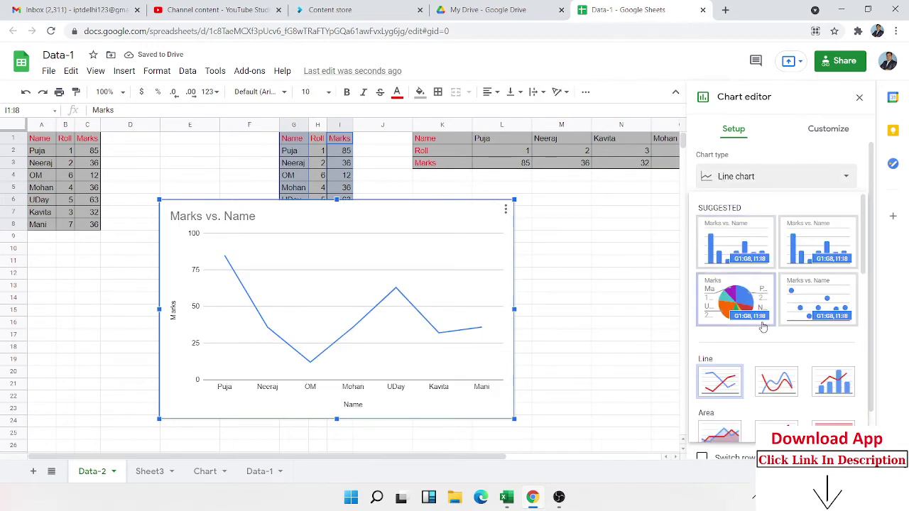
{"action": "left_click", "coordinate": [776, 382]}
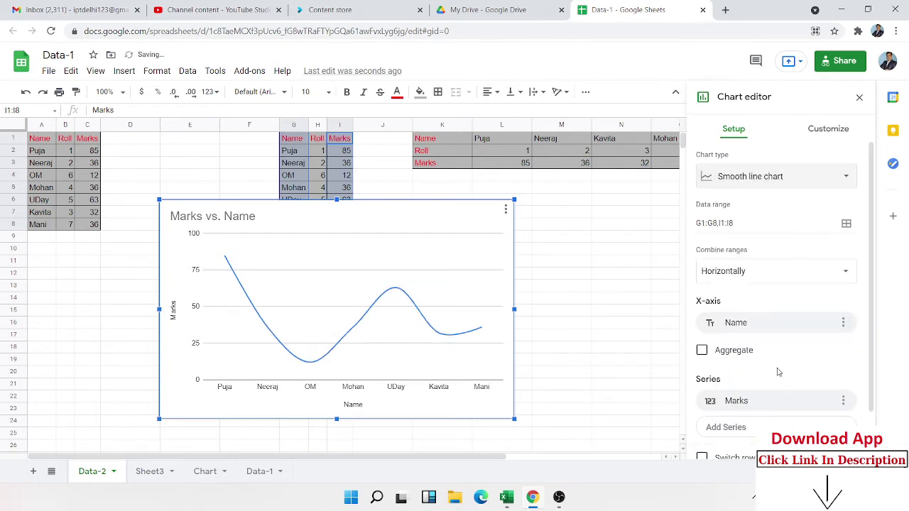
{"action": "left_click", "coordinate": [735, 184]}
{"action": "left_click", "coordinate": [713, 384]}
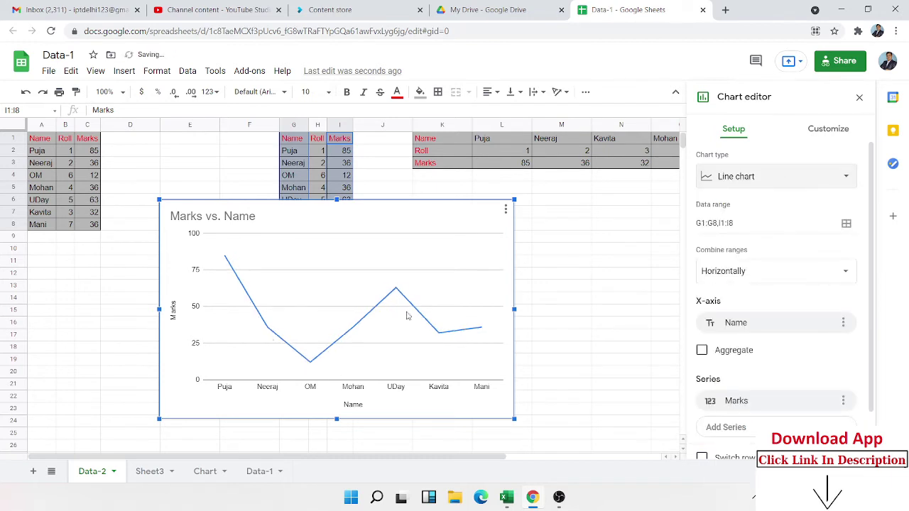
{"action": "left_click", "coordinate": [735, 185]}
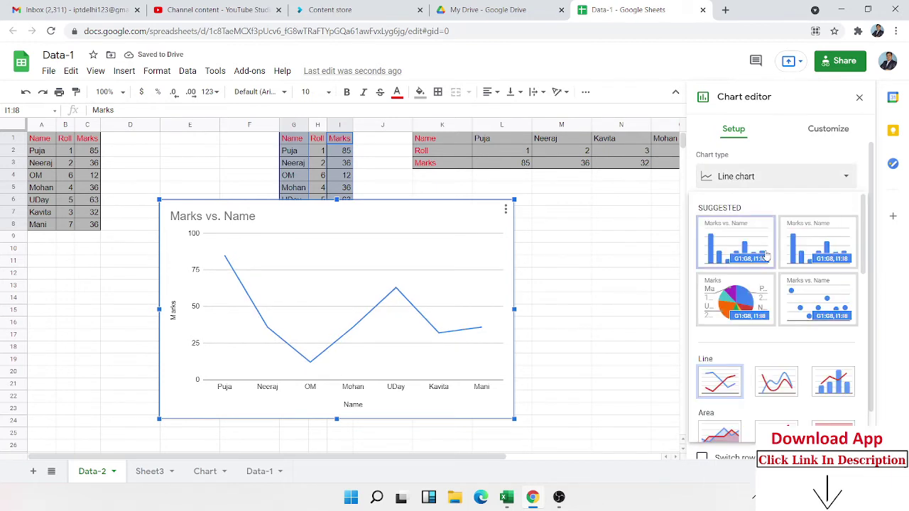
{"action": "left_click", "coordinate": [776, 382]}
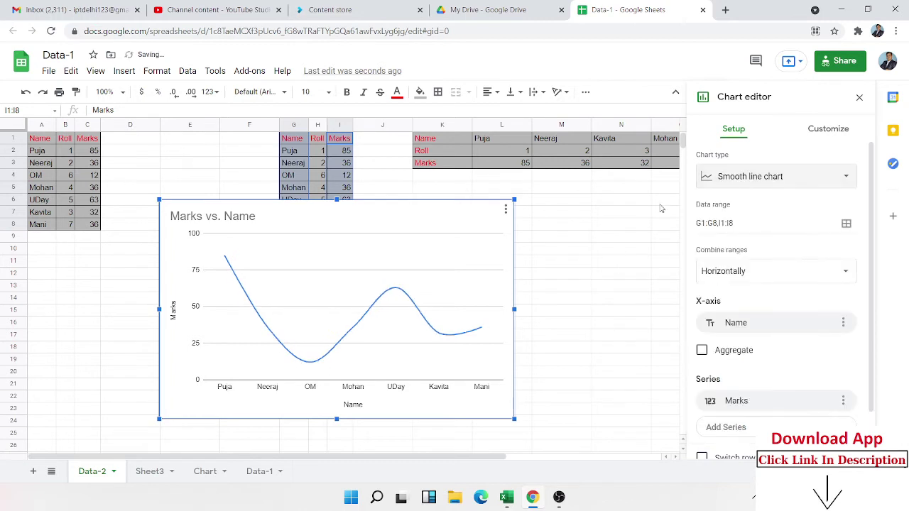
{"action": "left_click", "coordinate": [743, 183]}
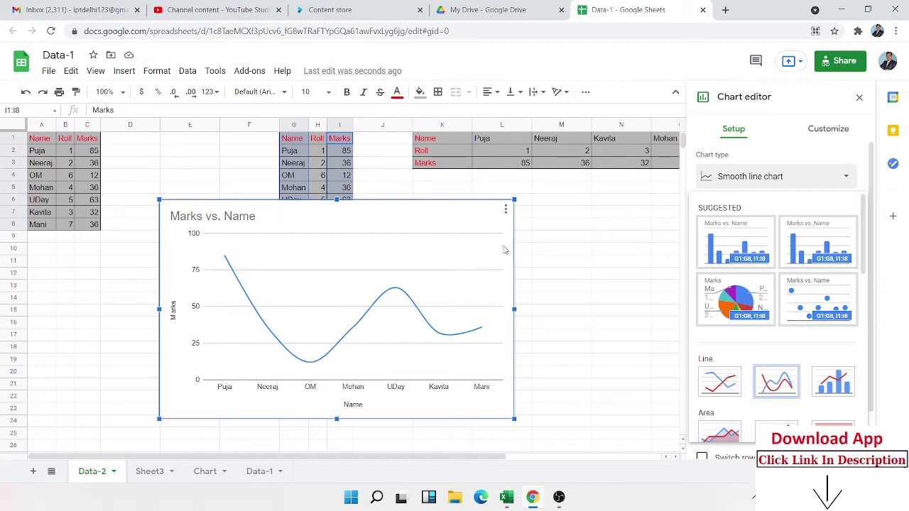
Step: Delete the chart from the sheet and return to cell A1
{"action": "left_click", "coordinate": [505, 251]}
{"action": "key", "text": "Delete"}
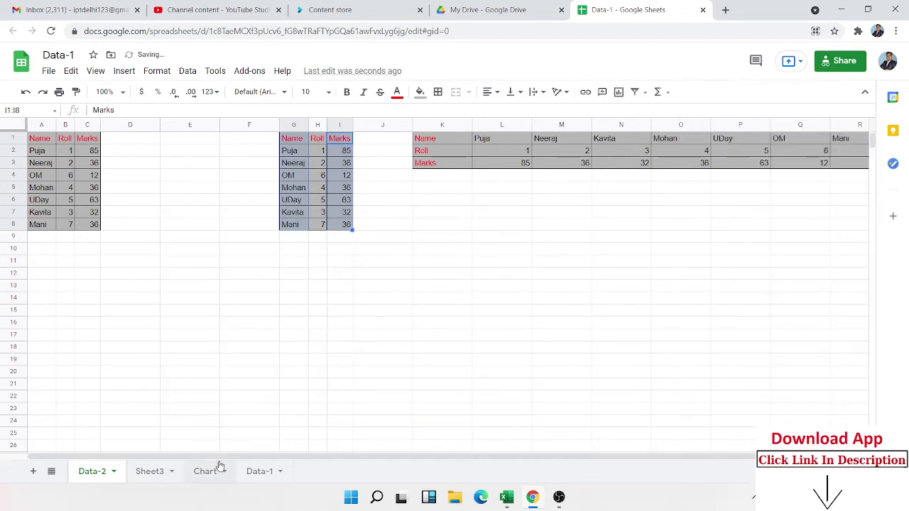
{"action": "left_click_drag", "start_coordinate": [168, 288], "coordinate": [124, 287]}
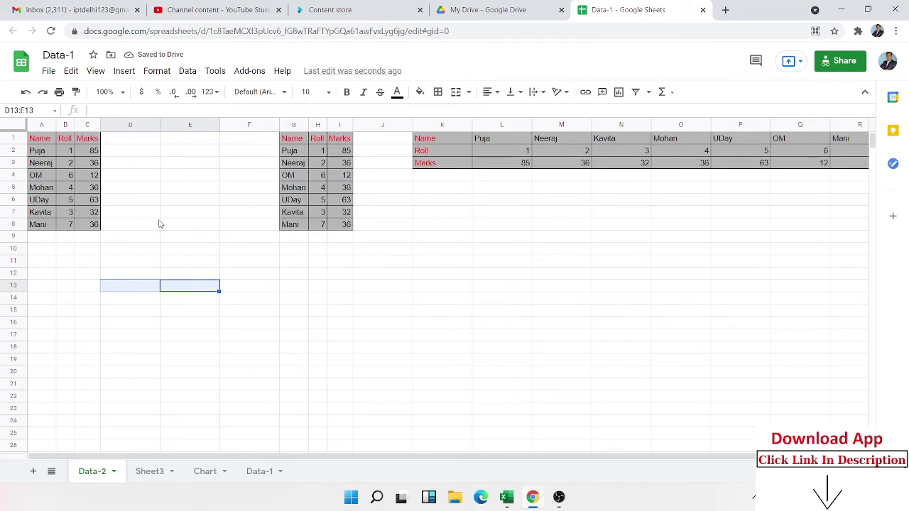
{"action": "key", "text": "ctrl+Home"}
Step: Paste the names from A1:A8 into E15:E22
{"action": "left_click", "coordinate": [37, 221], "text": "shift"}
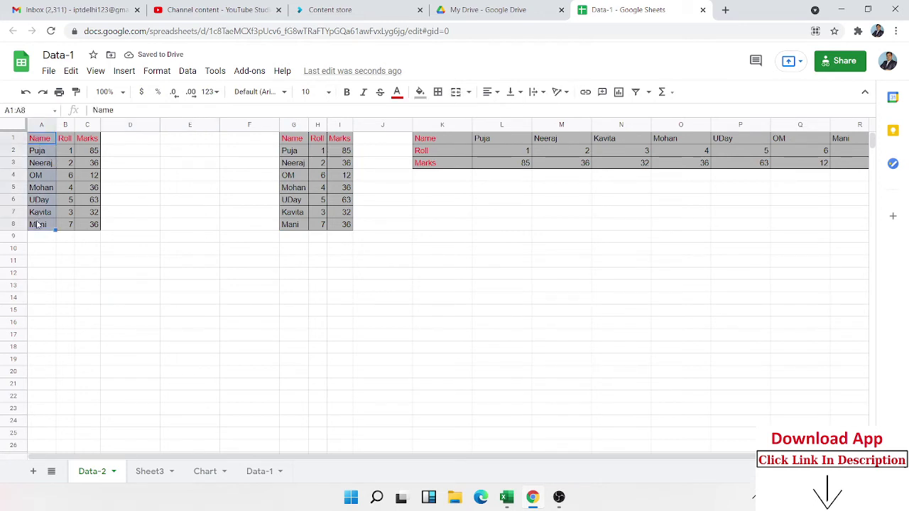
{"action": "left_click", "coordinate": [206, 313]}
{"action": "type", "text": "Name Puja Neeraj OM Mohan UDay Kavita Mani"}
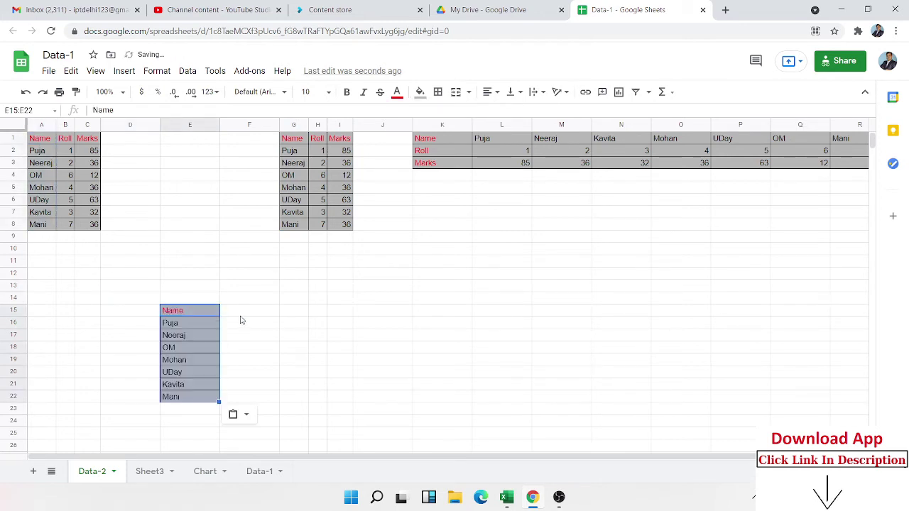
Step: Add a Sales column in F15 with values 85, 36, 23, 58, 96, 36, 45
{"action": "left_click", "coordinate": [248, 313]}
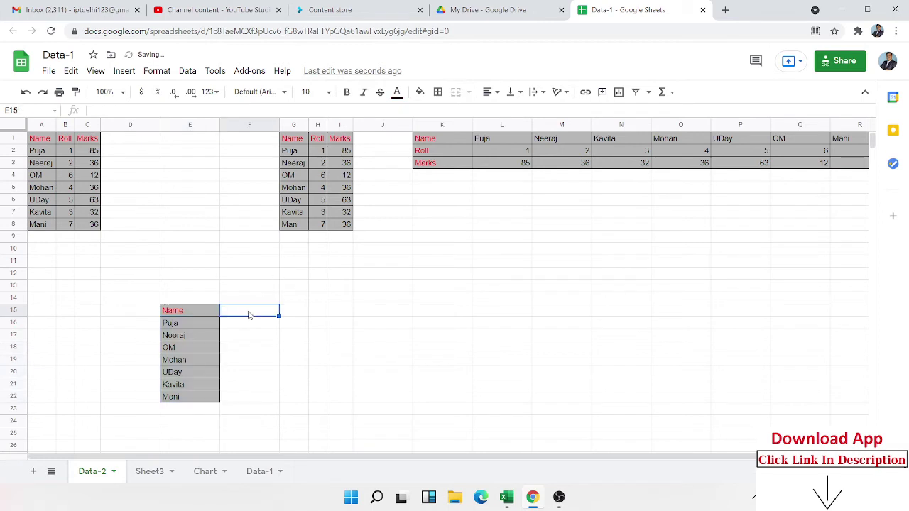
{"action": "type", "text": "SA"}
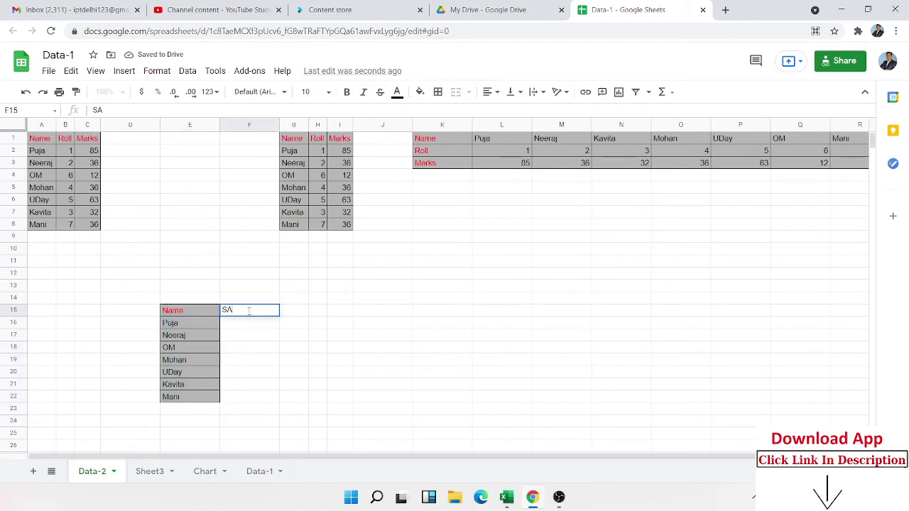
{"action": "key", "text": "BackSpace"}
{"action": "type", "text": "ales"}
{"action": "key", "text": "Return"}
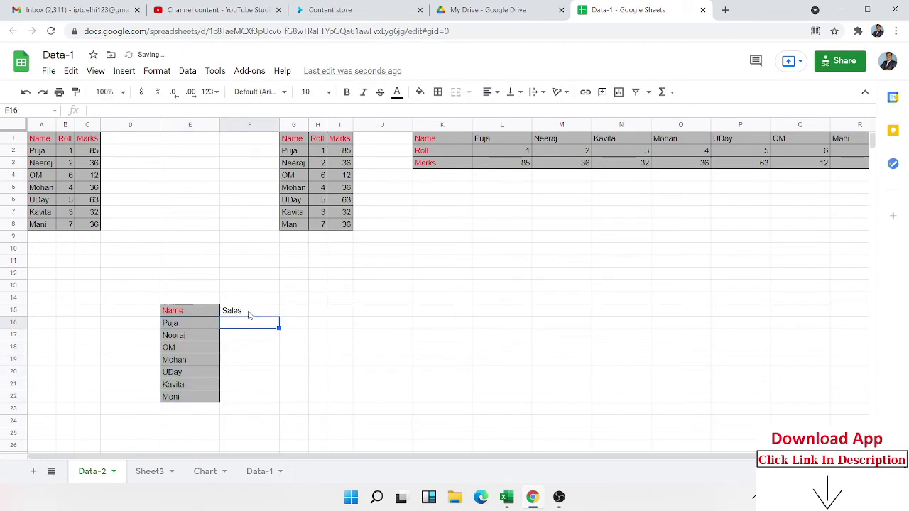
{"action": "type", "text": "85"}
{"action": "key", "text": "Return"}
{"action": "type", "text": "36"}
{"action": "key", "text": "Return"}
{"action": "type", "text": "23"}
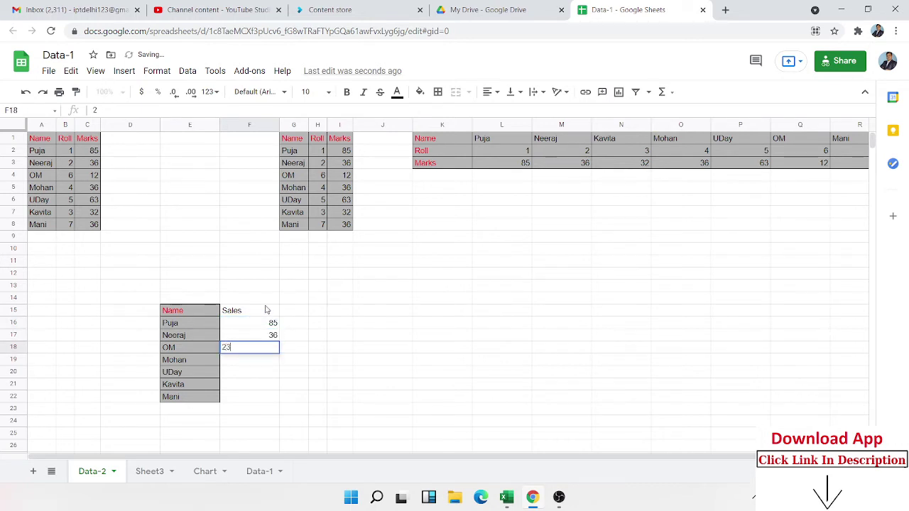
{"action": "key", "text": "Return"}
{"action": "type", "text": "58"}
{"action": "key", "text": "Return"}
{"action": "type", "text": "96"}
{"action": "key", "text": "Return"}
{"action": "type", "text": "363"}
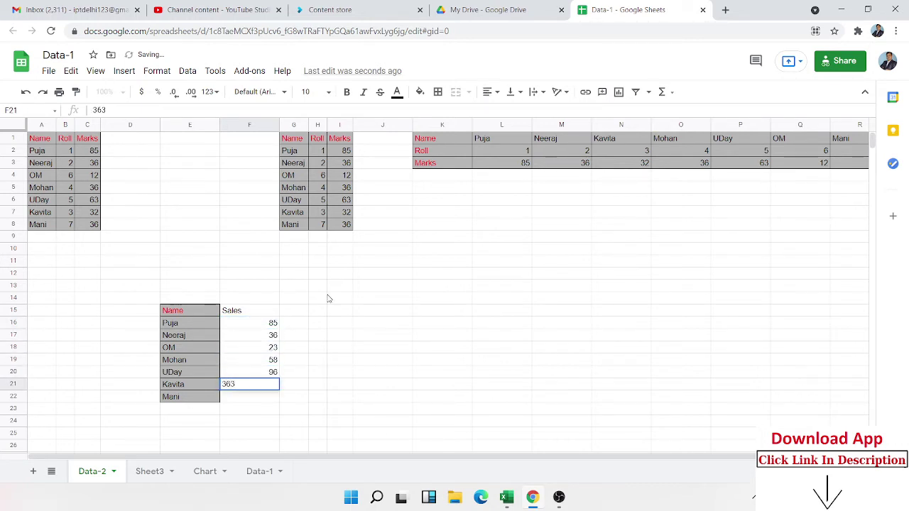
{"action": "key", "text": "BackSpace"}
{"action": "key", "text": "Return"}
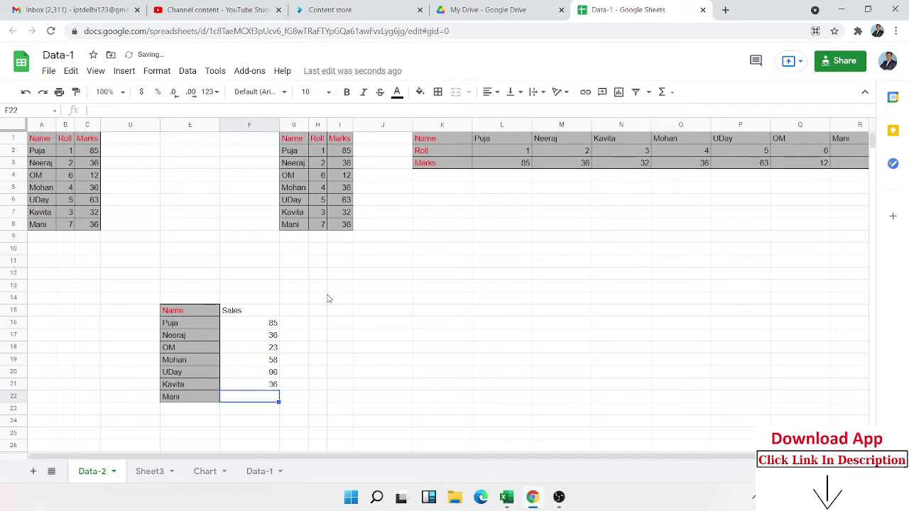
{"action": "type", "text": "45"}
{"action": "key", "text": "Return"}
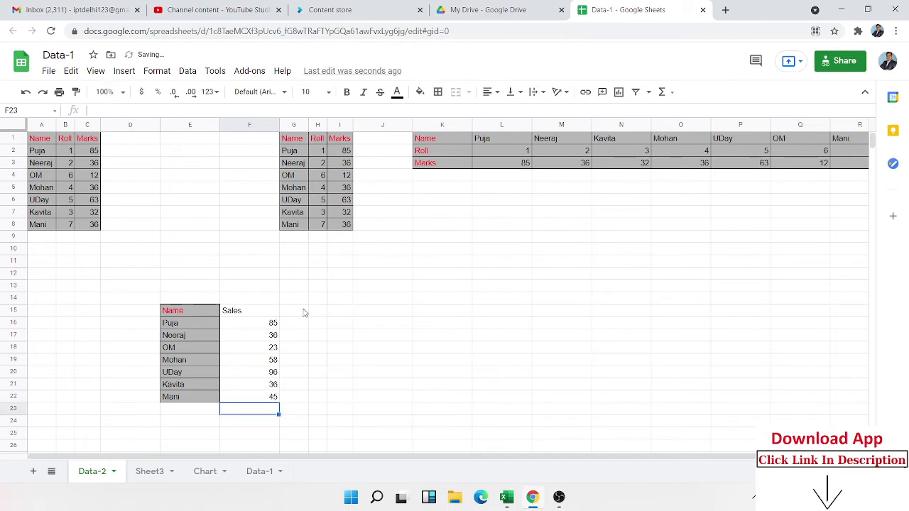
Step: Add a Target column in G15 with values 85, 36, 54, 78, 96, 36, 33
{"action": "left_click", "coordinate": [305, 312]}
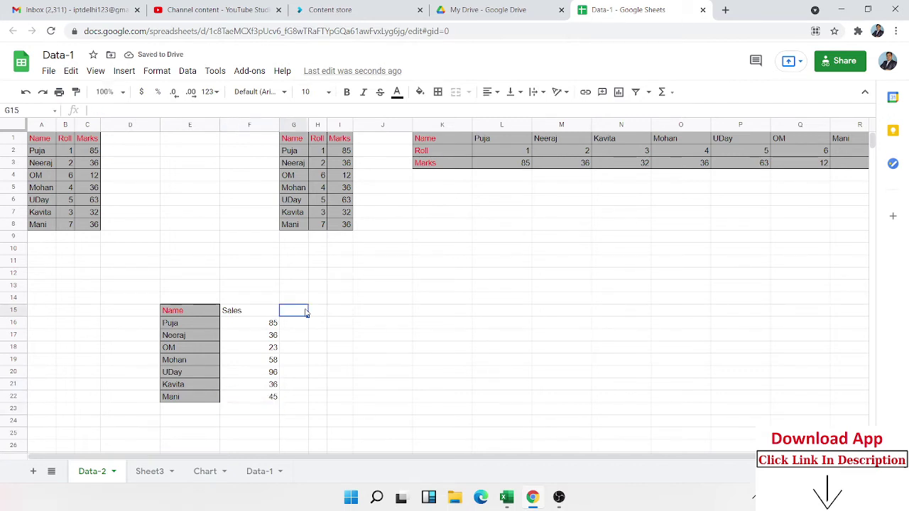
{"action": "type", "text": "Targ"}
{"action": "type", "text": "e"}
{"action": "type", "text": "85"}
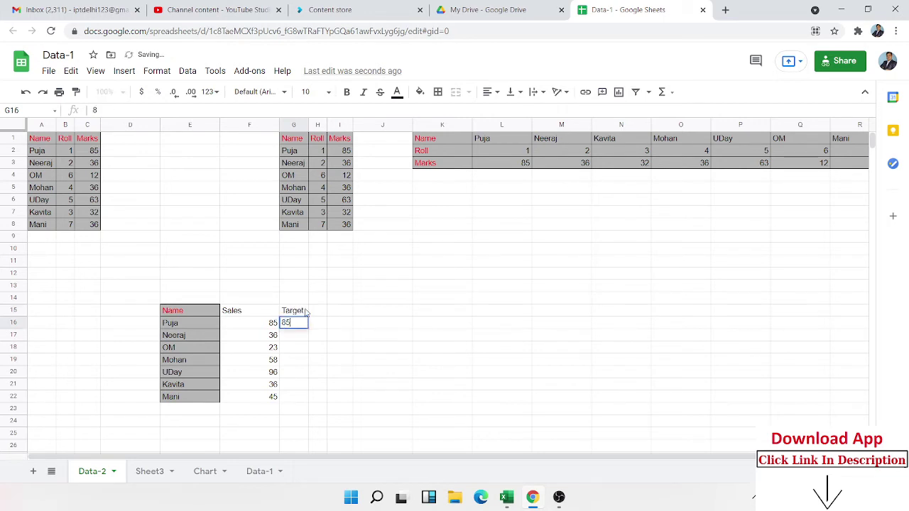
{"action": "key", "text": "Return"}
{"action": "type", "text": "36"}
{"action": "key", "text": "Return"}
{"action": "type", "text": "54"}
{"action": "key", "text": "Return"}
{"action": "type", "text": "78"}
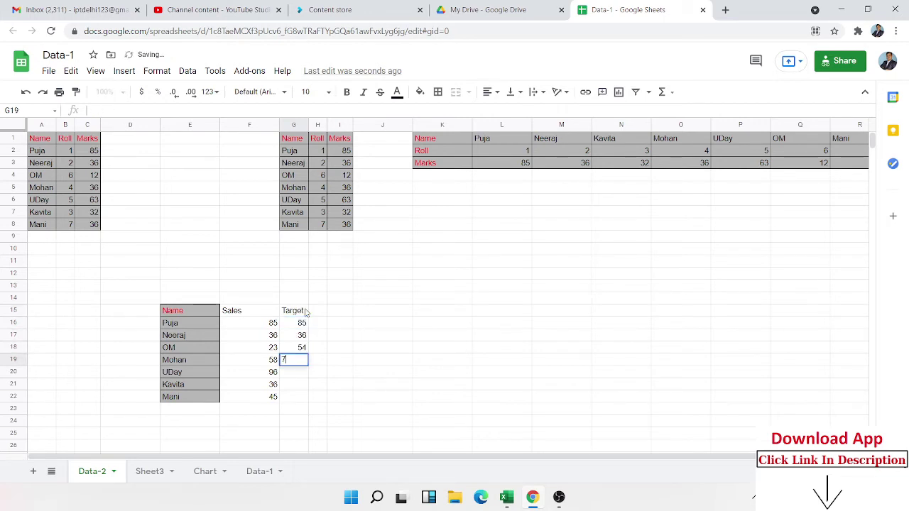
{"action": "key", "text": "Return"}
{"action": "type", "text": "96"}
{"action": "key", "text": "Return"}
{"action": "type", "text": "36"}
{"action": "key", "text": "Return"}
{"action": "type", "text": "33"}
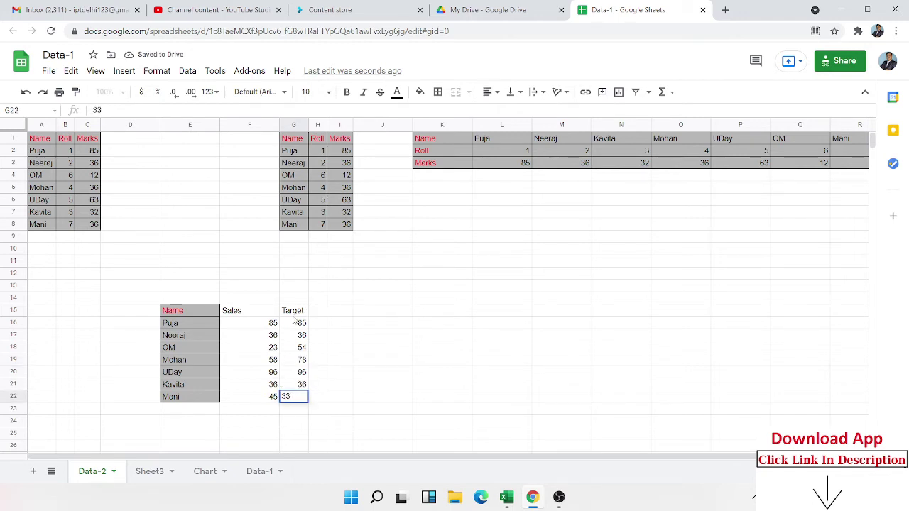
{"action": "key", "text": "BackSpace"}
{"action": "key", "text": "Return"}
Step: Insert a combo chart from E15:G22 and move it to the right of the table
{"action": "left_click_drag", "start_coordinate": [186, 312], "coordinate": [293, 398]}
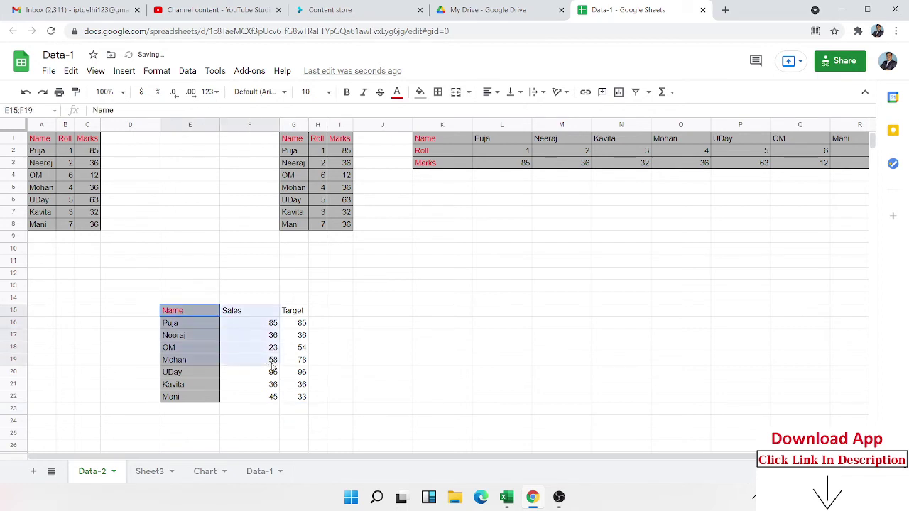
{"action": "left_click", "coordinate": [127, 72]}
{"action": "left_click", "coordinate": [172, 245]}
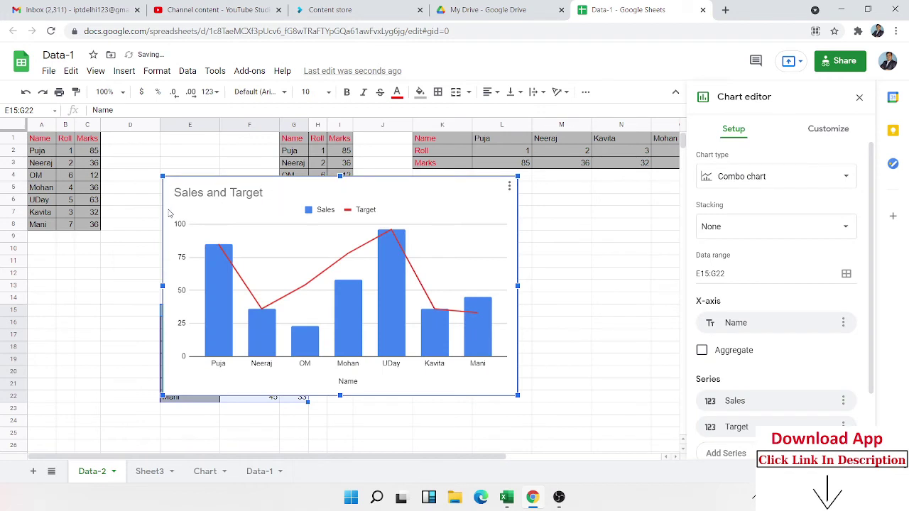
{"action": "left_click_drag", "start_coordinate": [169, 213], "coordinate": [288, 221]}
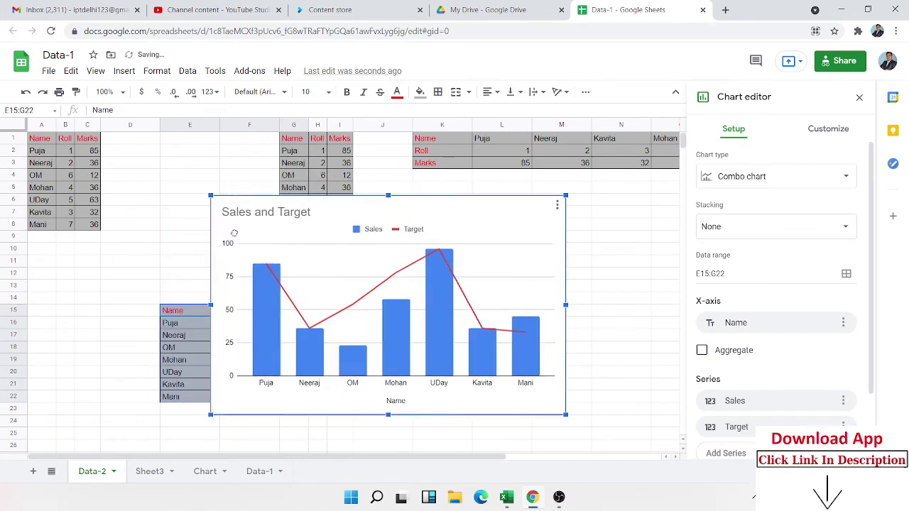
{"action": "left_click", "coordinate": [734, 178]}
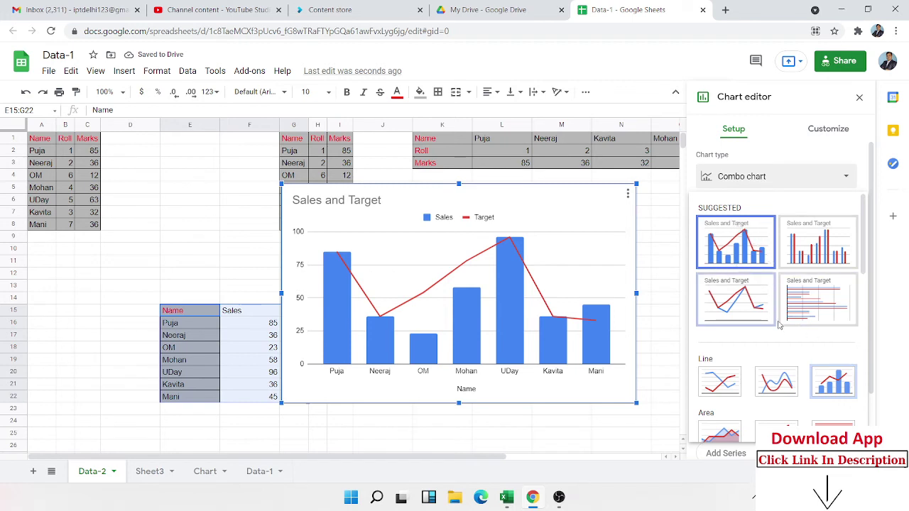
Step: Keep Combo chart as the type and review the Setup panel's range, x-axis and series
{"action": "scroll", "coordinate": [779, 324], "scroll_direction": "down", "scroll_amount": 1}
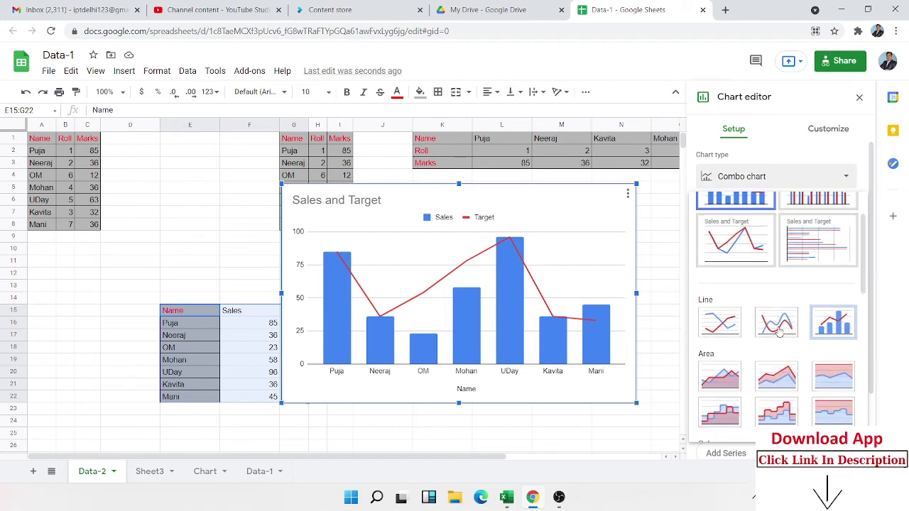
{"action": "left_click", "coordinate": [828, 333]}
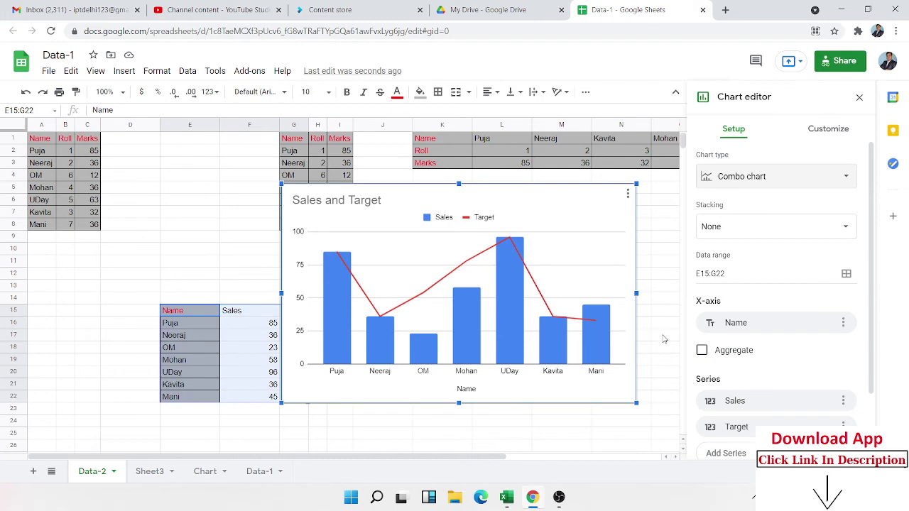
{"action": "scroll", "coordinate": [516, 277], "scroll_direction": "down", "scroll_amount": 1}
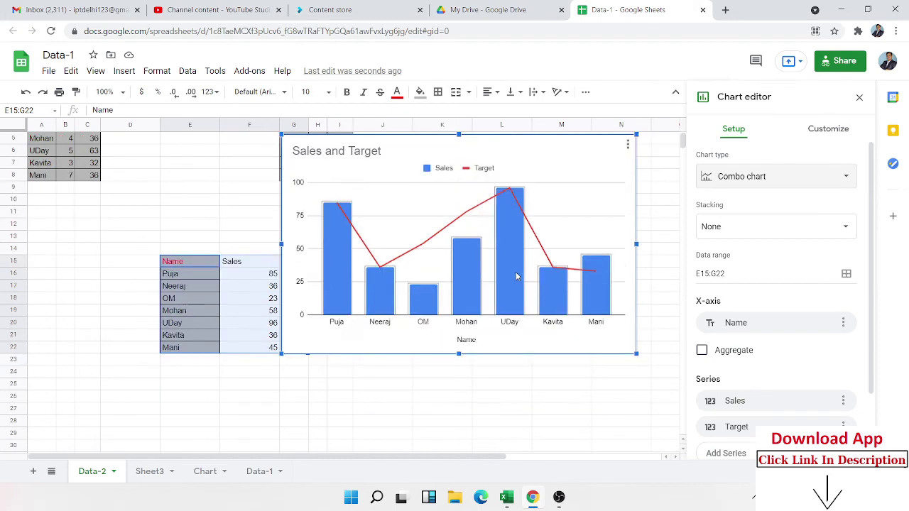
{"action": "scroll", "coordinate": [515, 277], "scroll_direction": "down", "scroll_amount": 1}
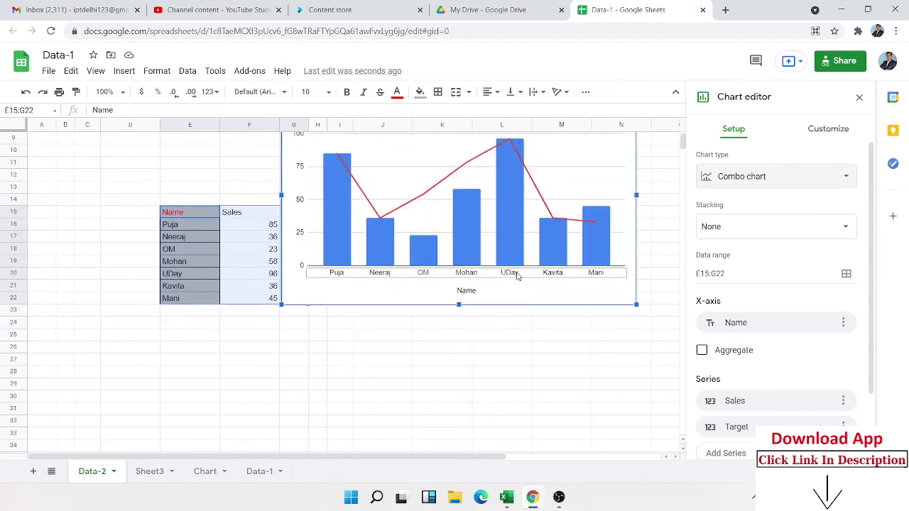
{"action": "scroll", "coordinate": [516, 279], "scroll_direction": "up", "scroll_amount": 2}
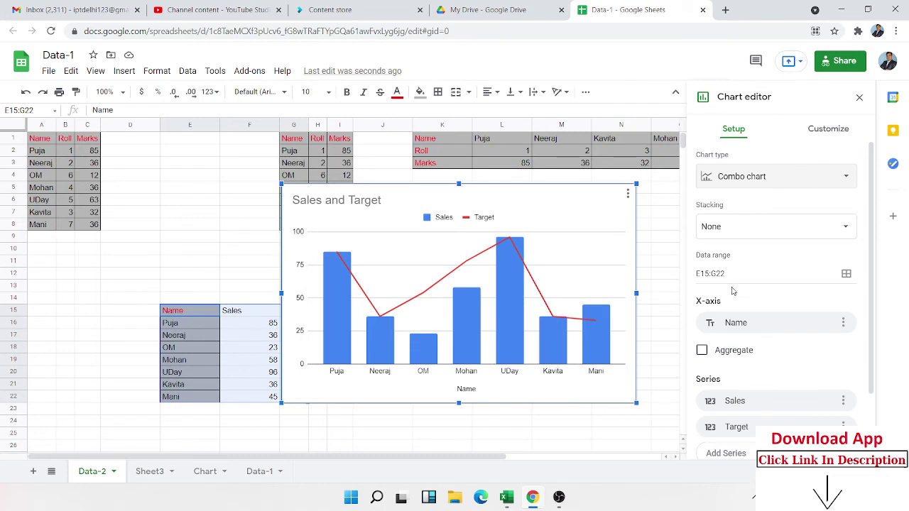
{"action": "scroll", "coordinate": [755, 341], "scroll_direction": "down", "scroll_amount": 1}
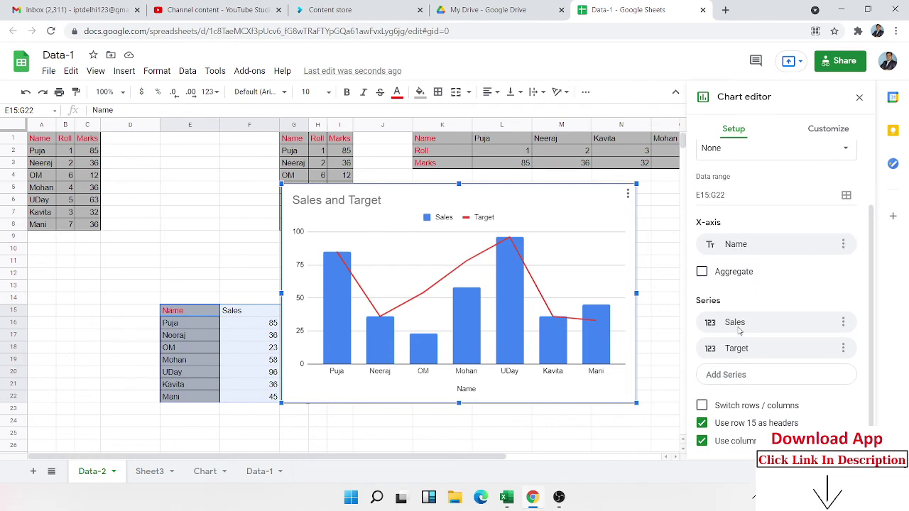
{"action": "left_click", "coordinate": [741, 413]}
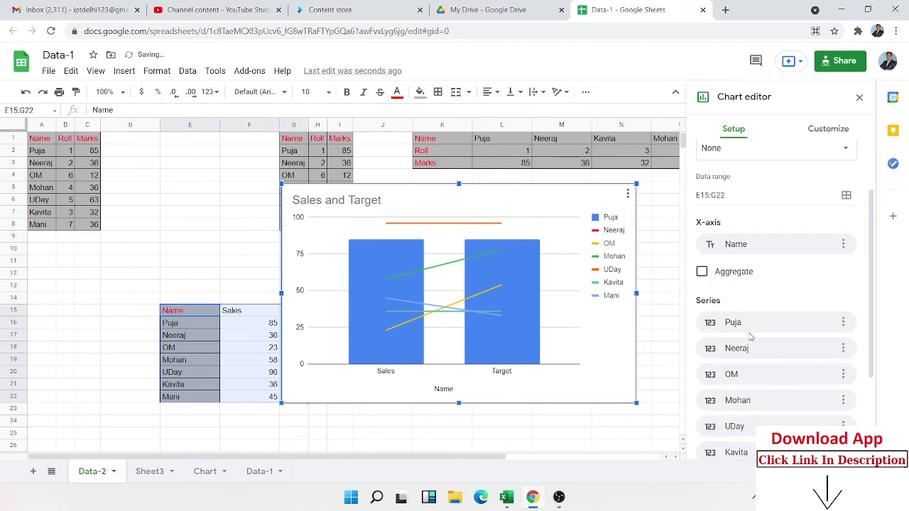
{"action": "scroll", "coordinate": [753, 338], "scroll_direction": "down", "scroll_amount": 2}
{"action": "left_click", "coordinate": [773, 413]}
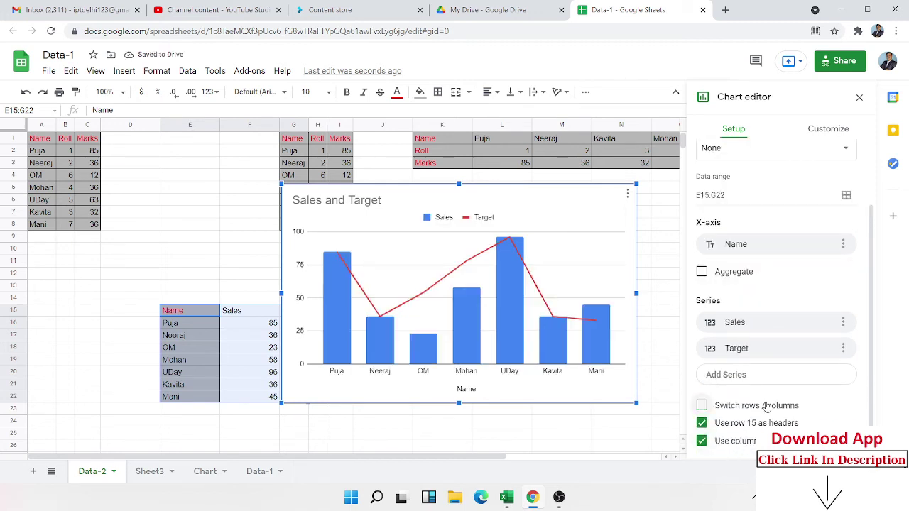
{"action": "scroll", "coordinate": [767, 406], "scroll_direction": "up", "scroll_amount": 2}
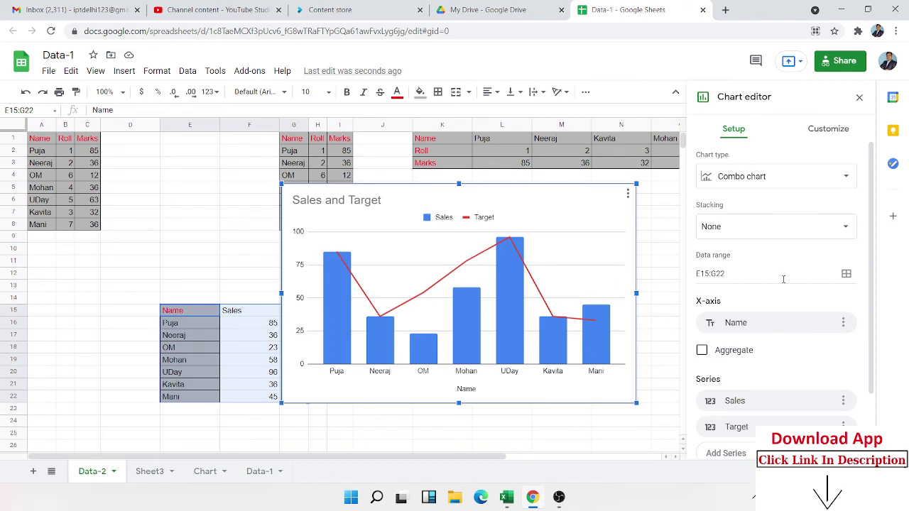
{"action": "scroll", "coordinate": [807, 320], "scroll_direction": "down", "scroll_amount": 1}
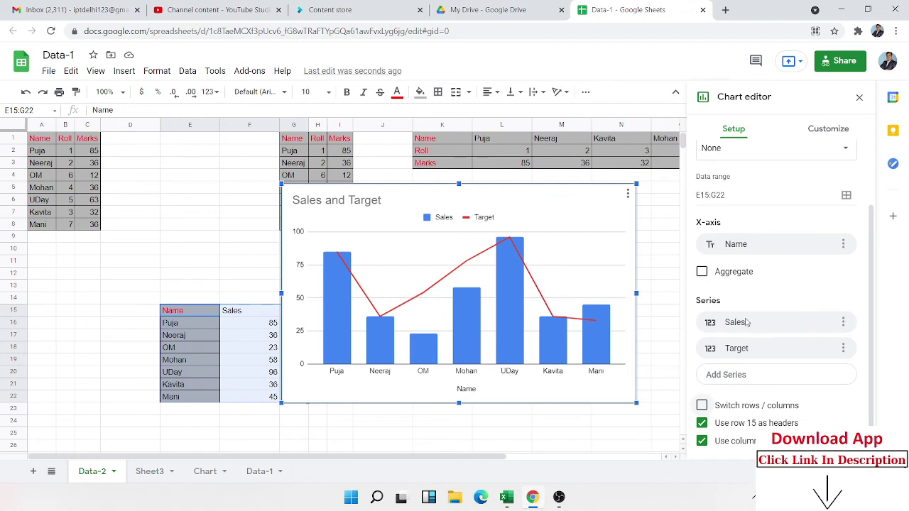
{"action": "left_click", "coordinate": [746, 326]}
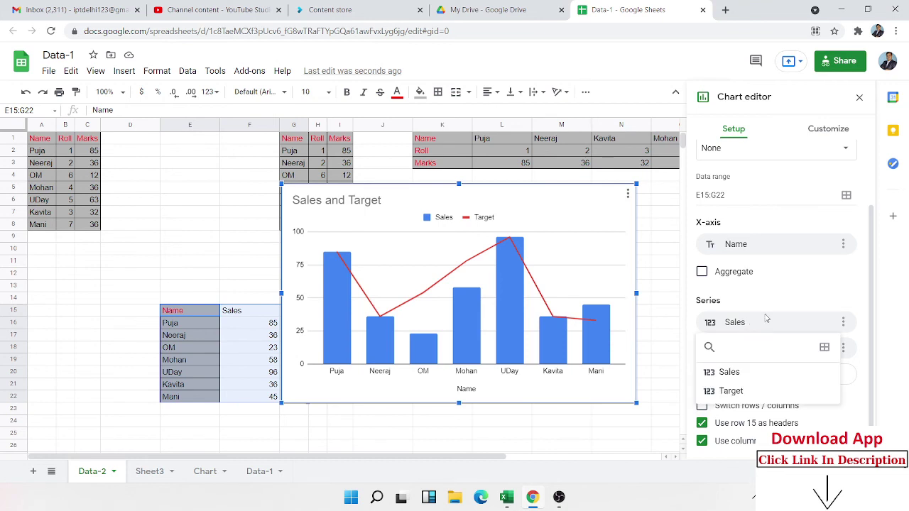
{"action": "left_click", "coordinate": [767, 320]}
{"action": "left_click", "coordinate": [763, 327]}
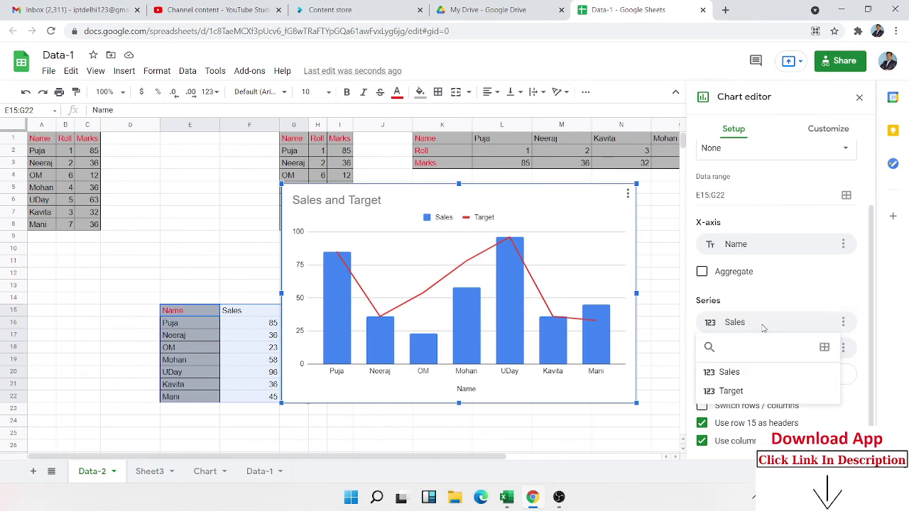
{"action": "left_click", "coordinate": [735, 392]}
{"action": "left_click", "coordinate": [733, 352]}
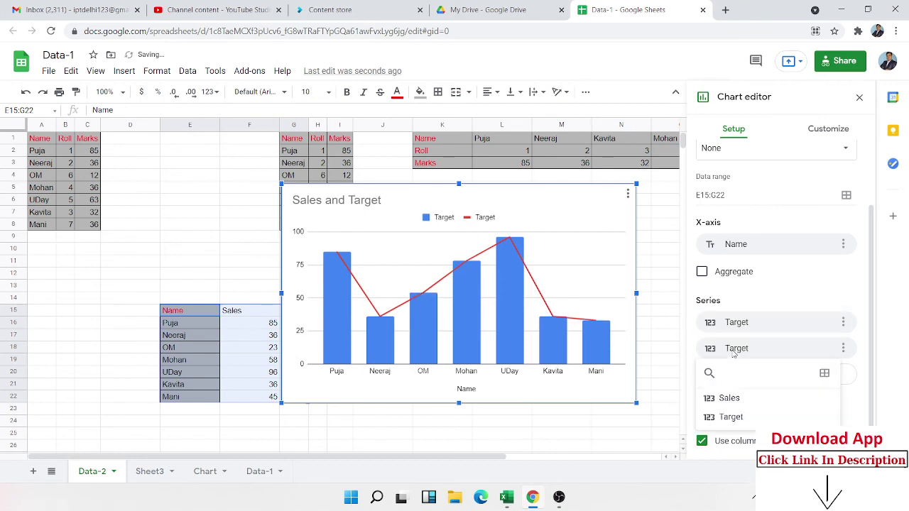
{"action": "left_click", "coordinate": [737, 398]}
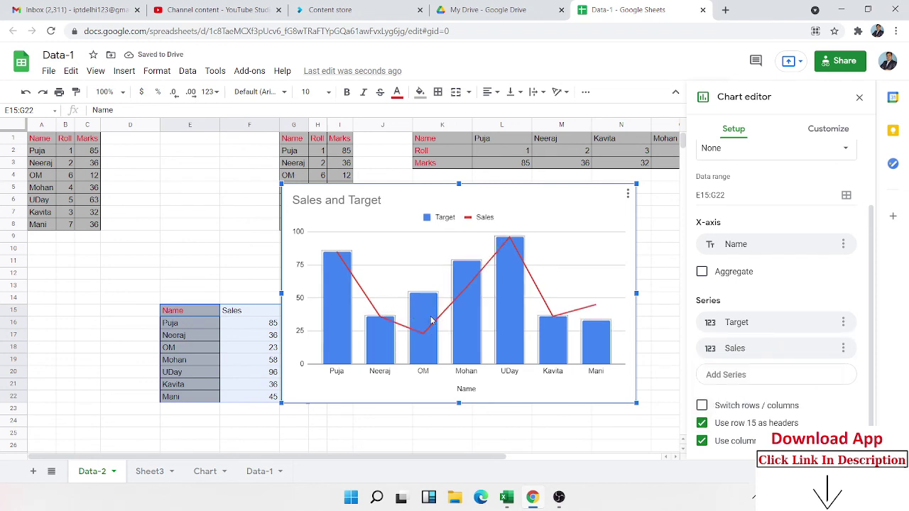
{"action": "left_click", "coordinate": [734, 320]}
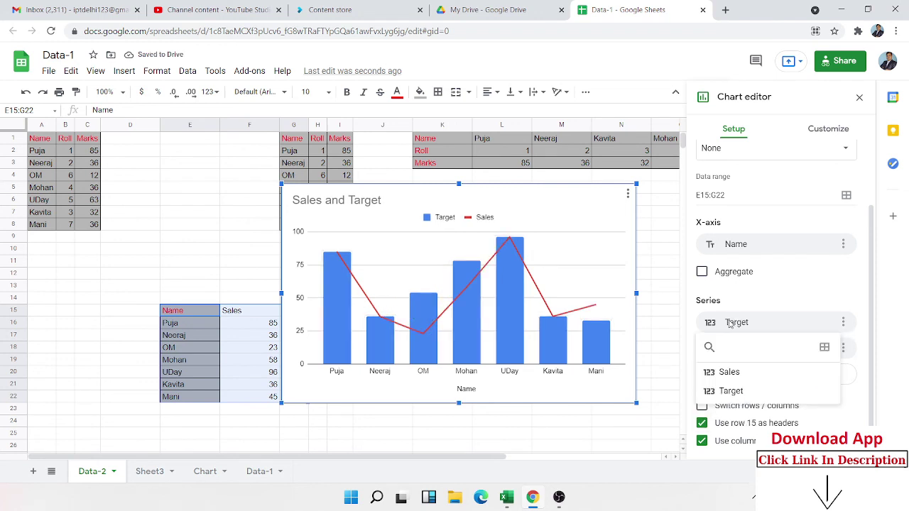
{"action": "left_click", "coordinate": [731, 372]}
{"action": "left_click", "coordinate": [733, 349]}
{"action": "left_click", "coordinate": [739, 399]}
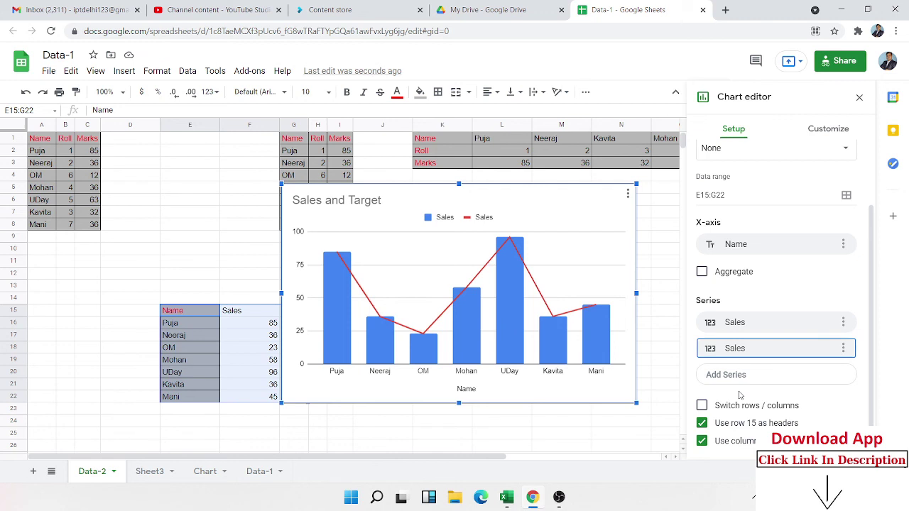
{"action": "left_click", "coordinate": [725, 348]}
{"action": "left_click", "coordinate": [730, 417]}
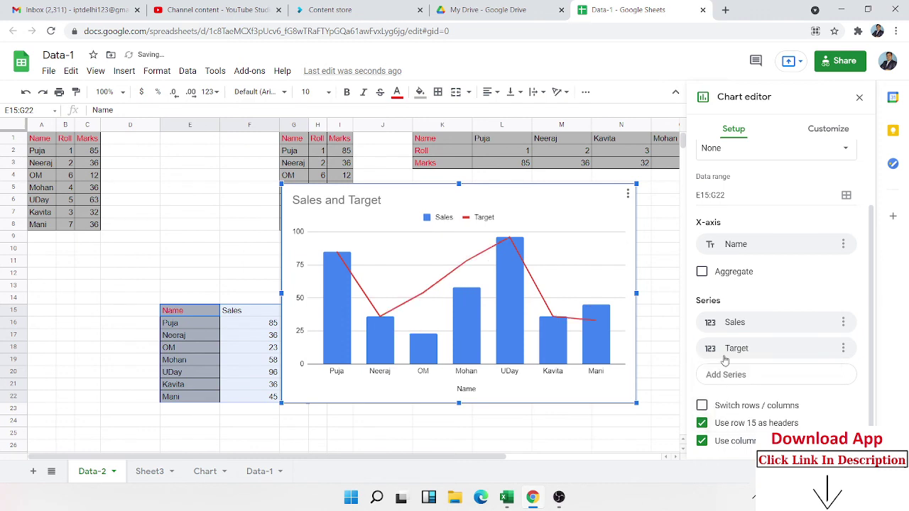
{"action": "left_click", "coordinate": [733, 323]}
{"action": "left_click", "coordinate": [731, 372]}
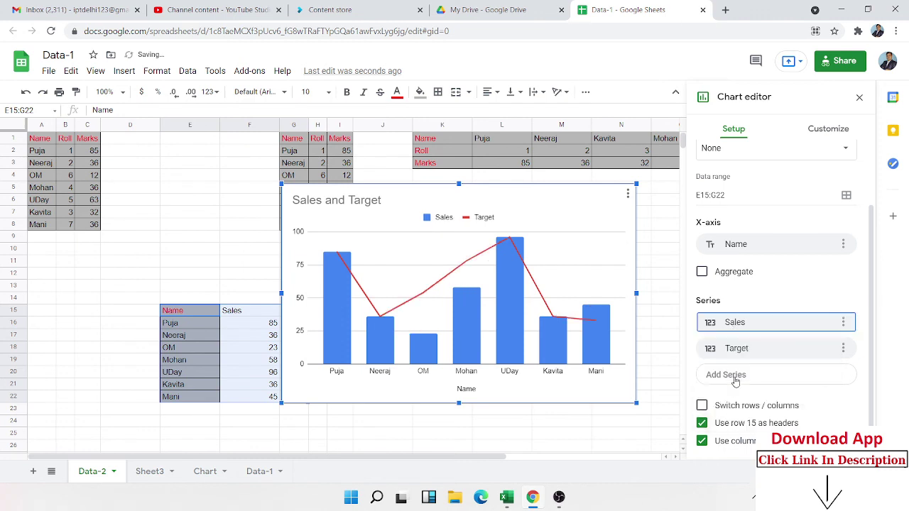
{"action": "scroll", "coordinate": [730, 384], "scroll_direction": "up", "scroll_amount": 2}
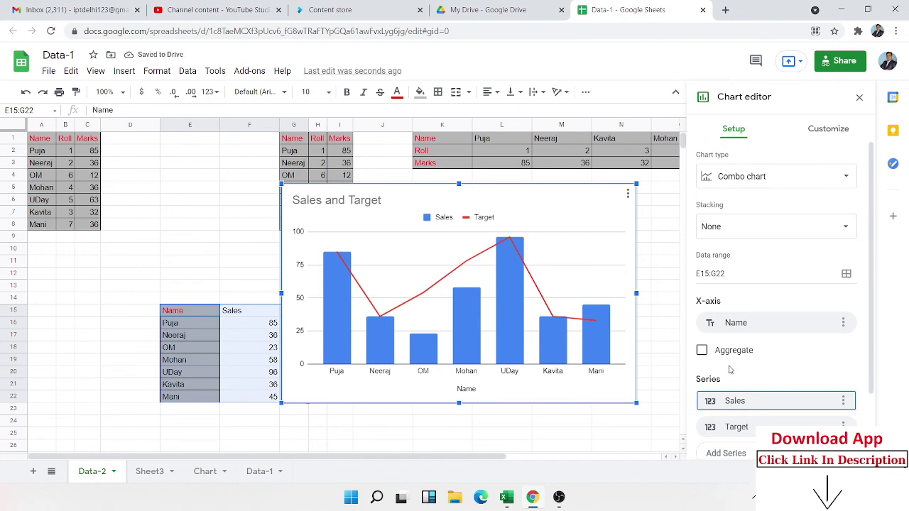
{"action": "left_click", "coordinate": [720, 231]}
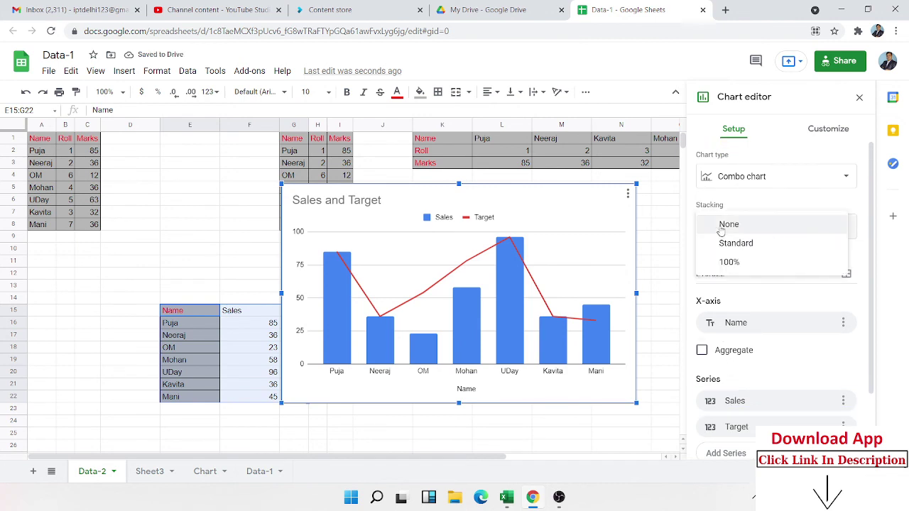
{"action": "left_click", "coordinate": [715, 245]}
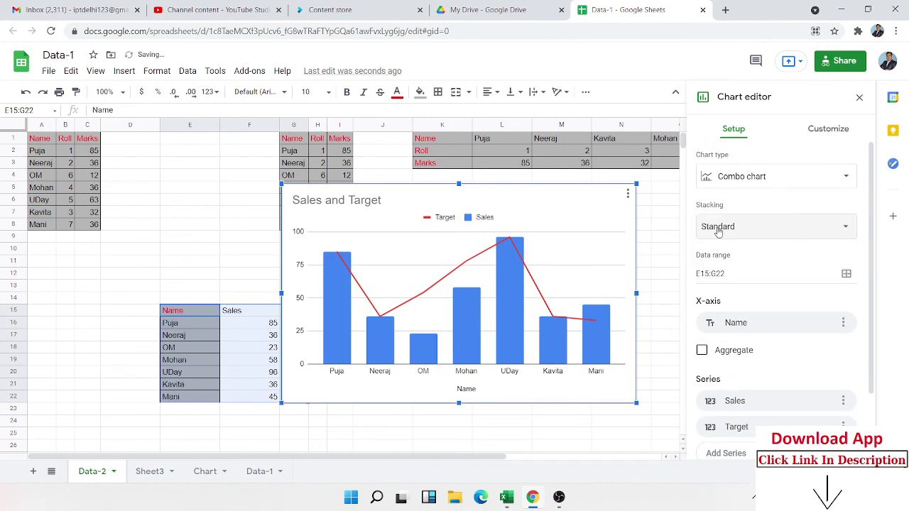
{"action": "left_click", "coordinate": [721, 226]}
{"action": "left_click", "coordinate": [730, 243]}
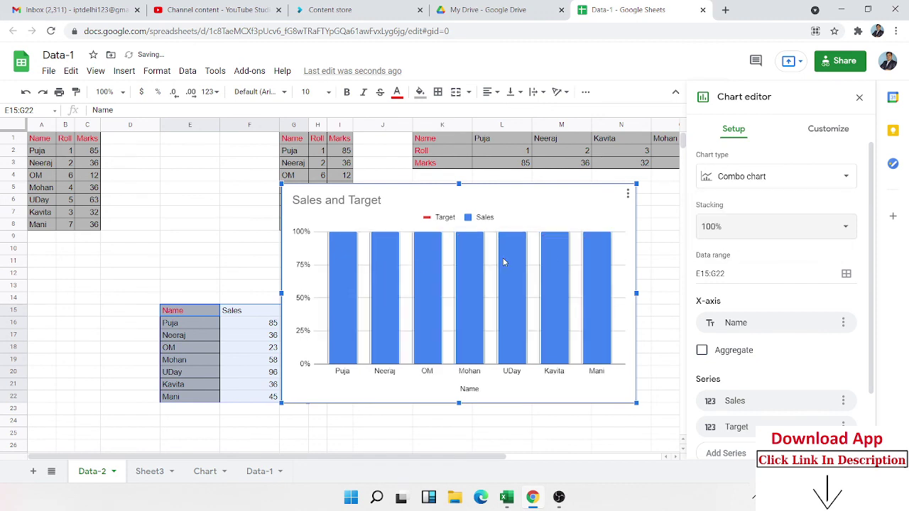
{"action": "key", "text": "ctrl+z"}
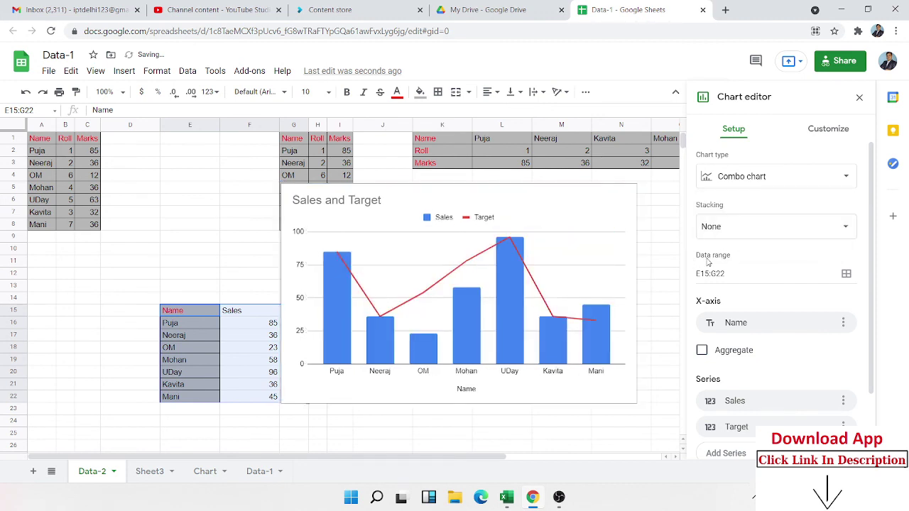